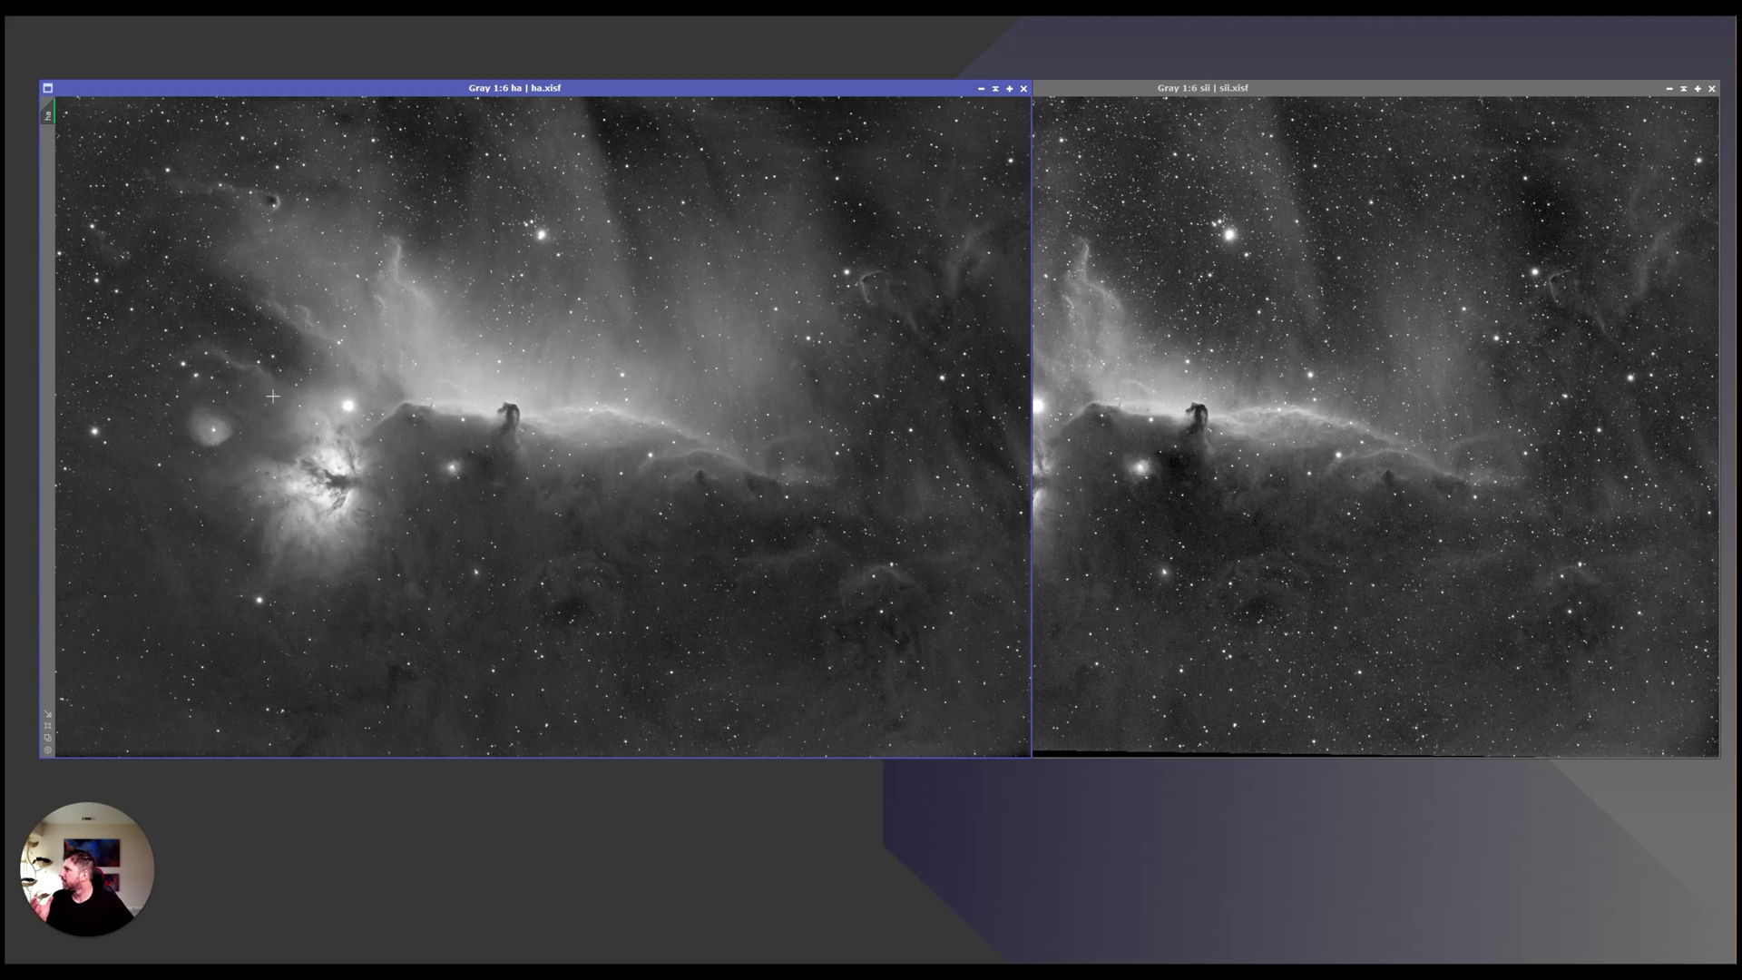
Zoom the ha.xisf view in and out, then minimize it to an icon so sii.xisf stands alone
{"action": "scroll", "coordinate": [448, 440], "scroll_direction": "up", "scroll_amount": 4}
{"action": "scroll", "coordinate": [448, 440], "scroll_direction": "up", "scroll_amount": 1}
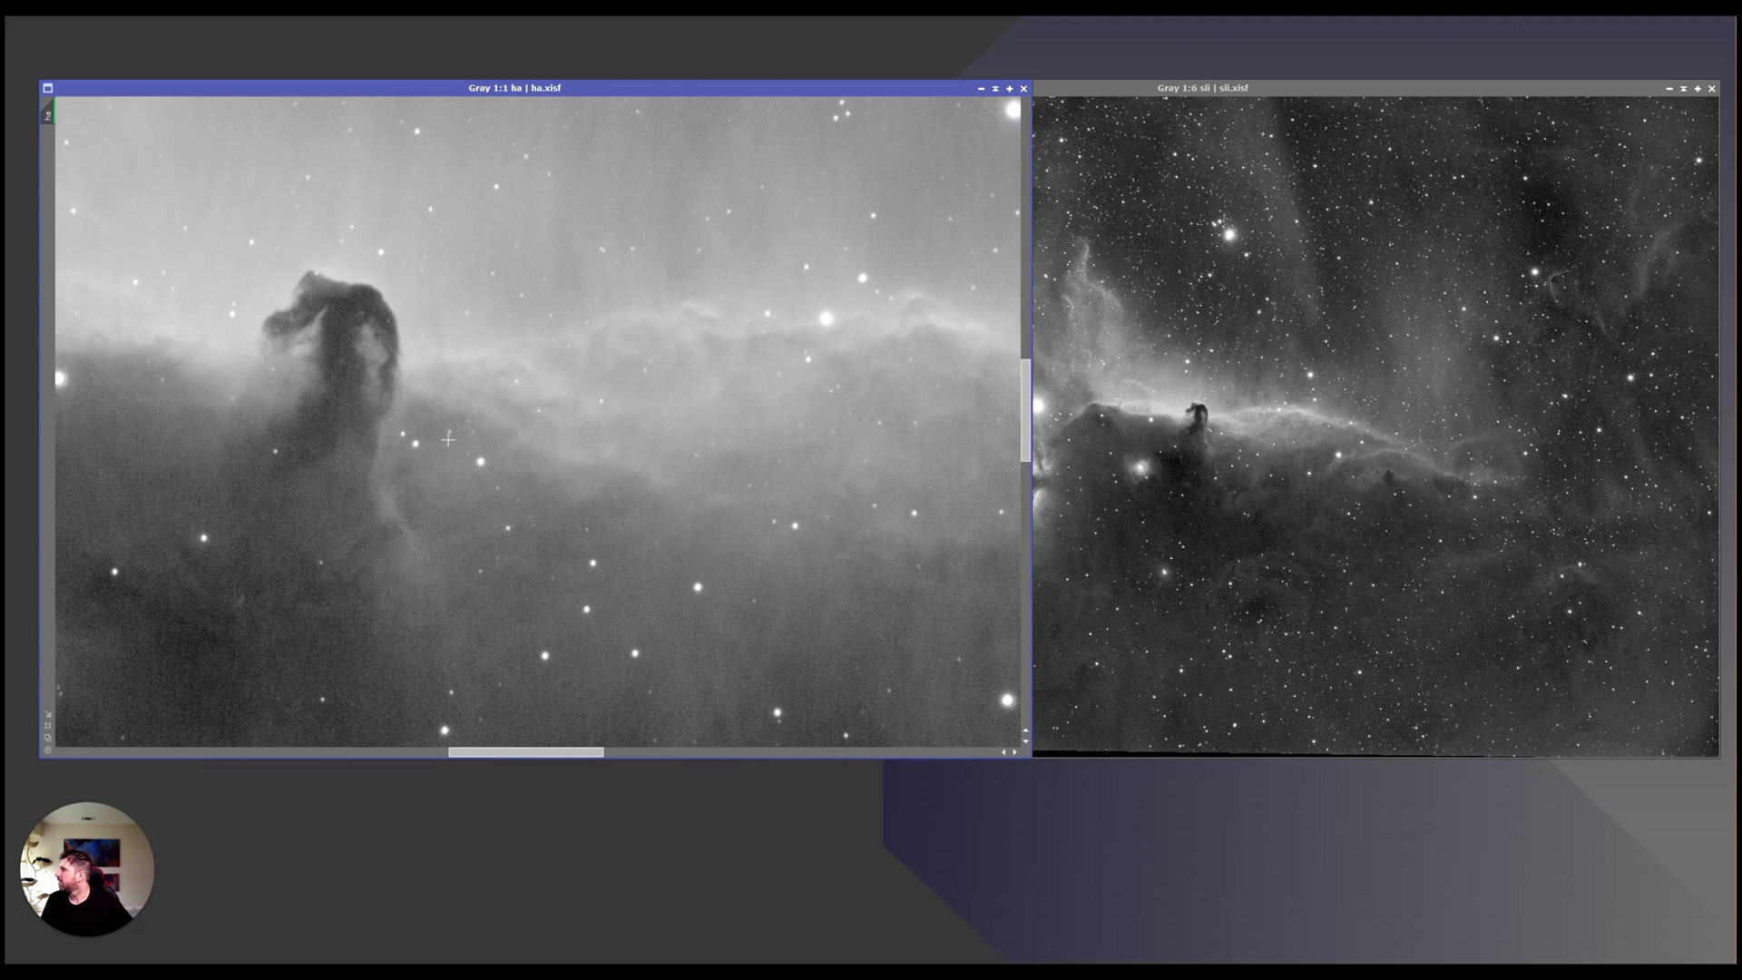
{"action": "scroll", "coordinate": [448, 440], "scroll_direction": "down", "scroll_amount": 4}
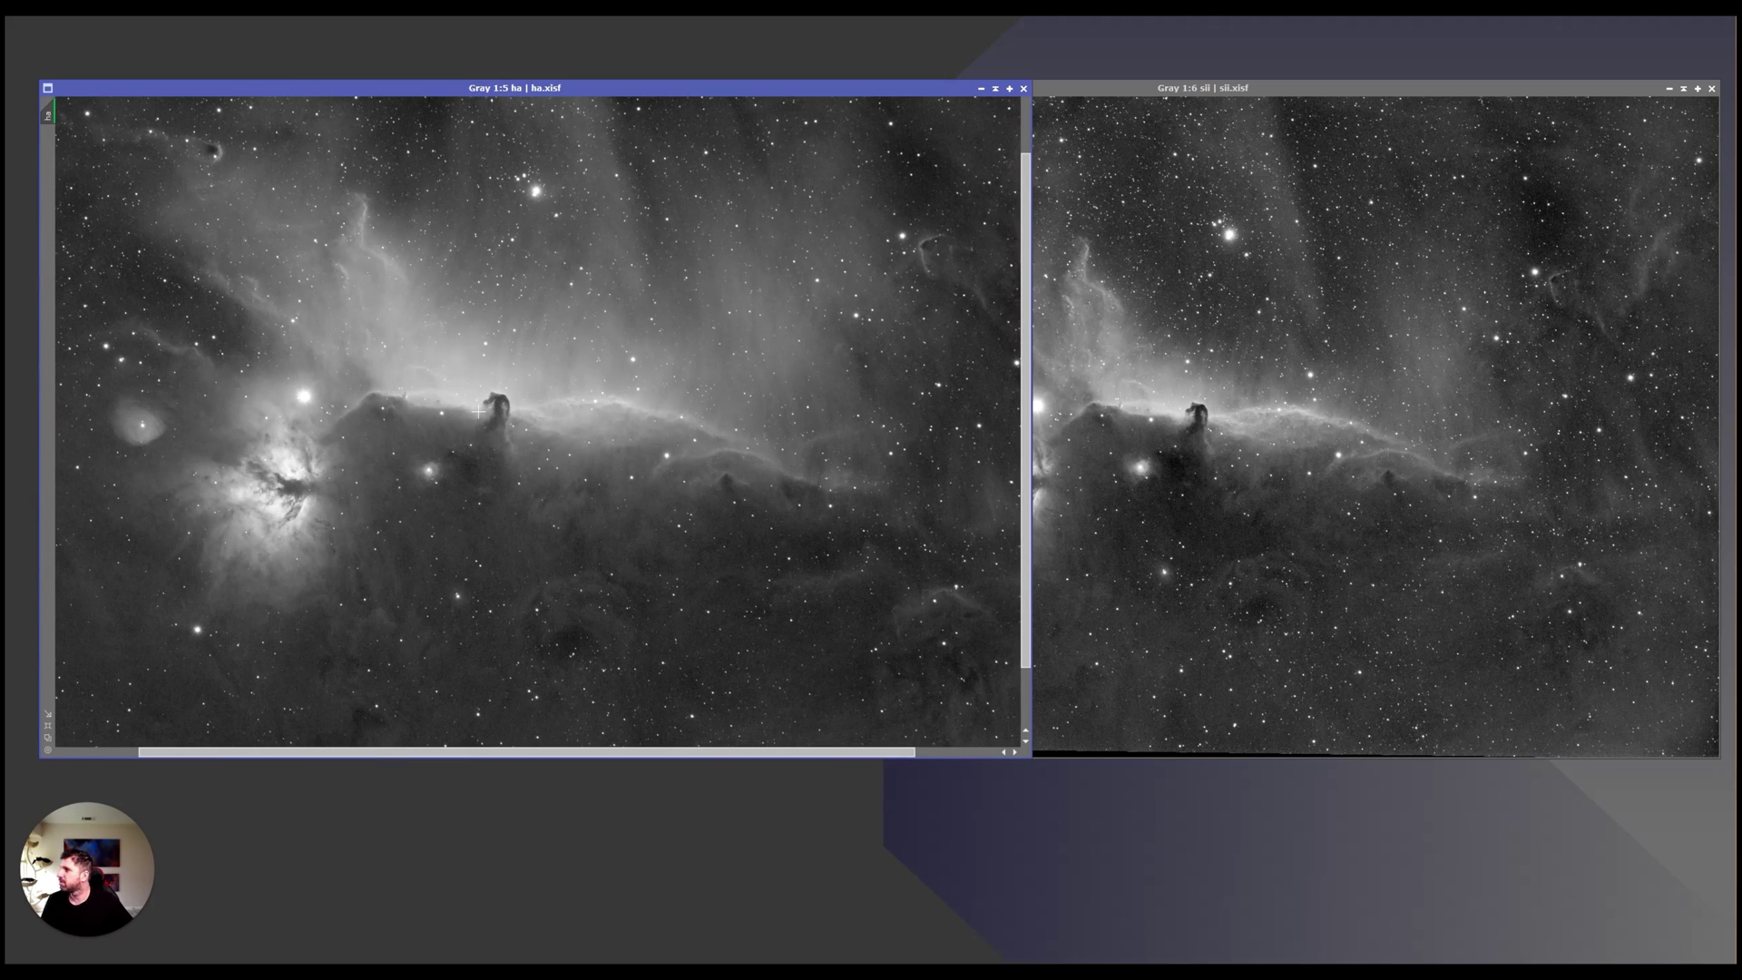
{"action": "left_click", "coordinate": [983, 88]}
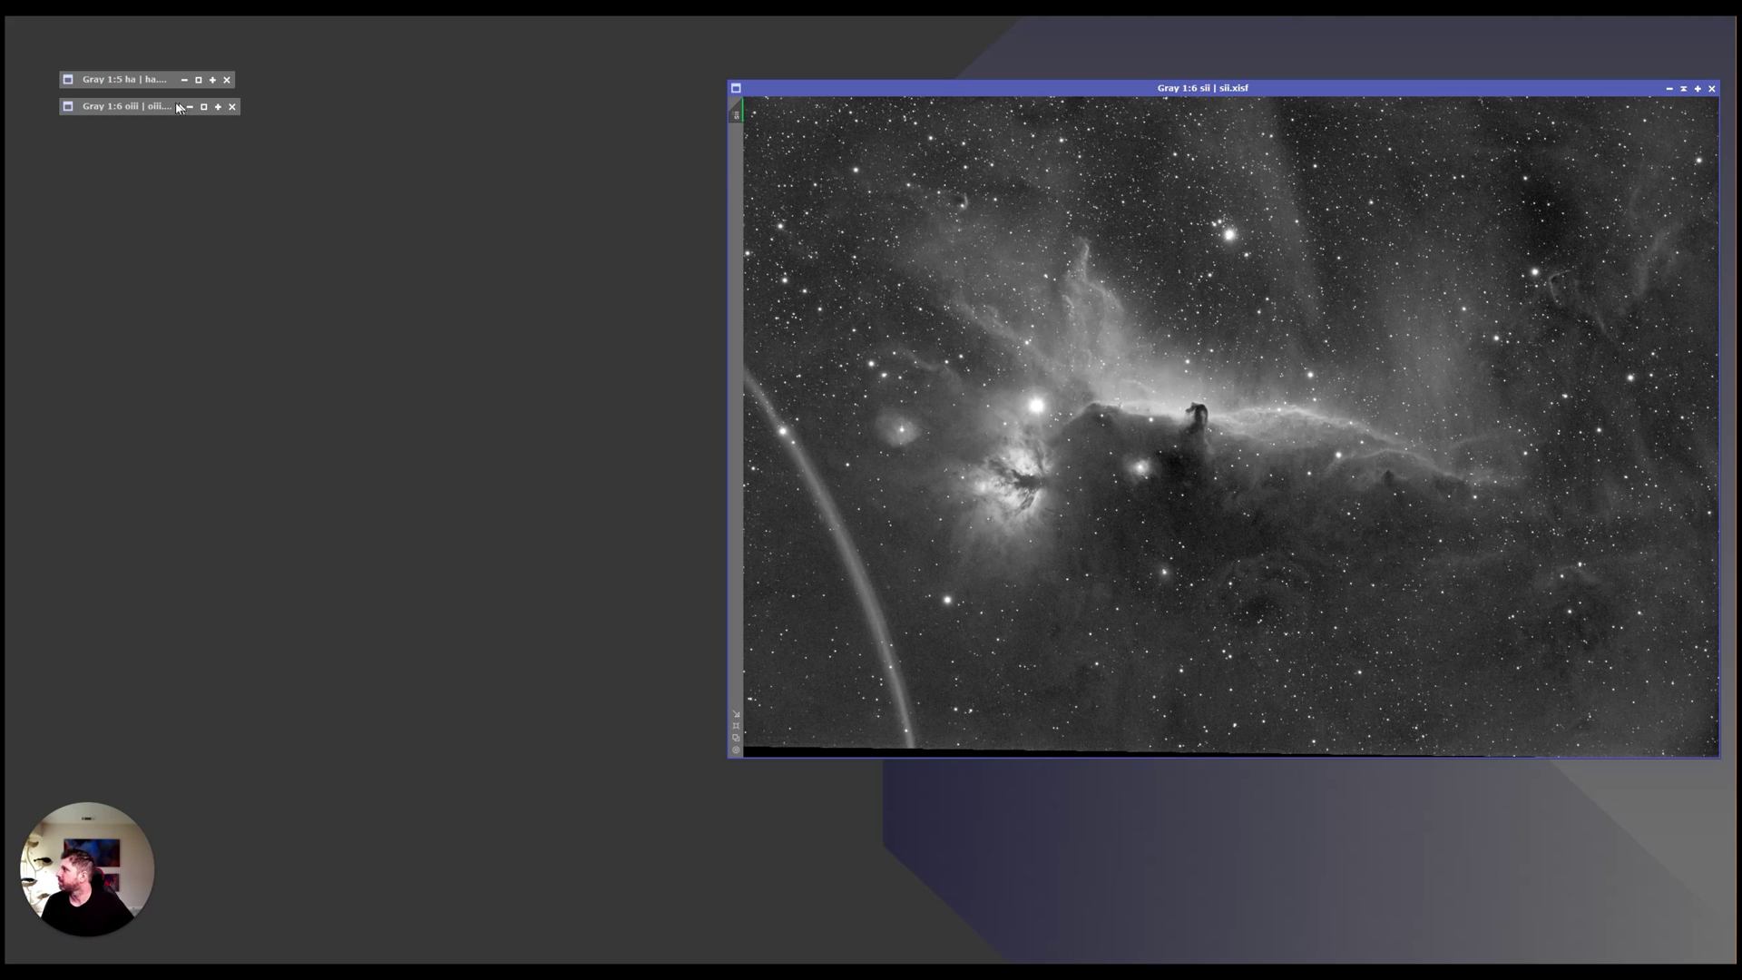
Zoom sii.xisf in and back out, then restore the oiii.xisf icon beside it
{"action": "scroll", "coordinate": [1155, 362], "scroll_direction": "up", "scroll_amount": 5}
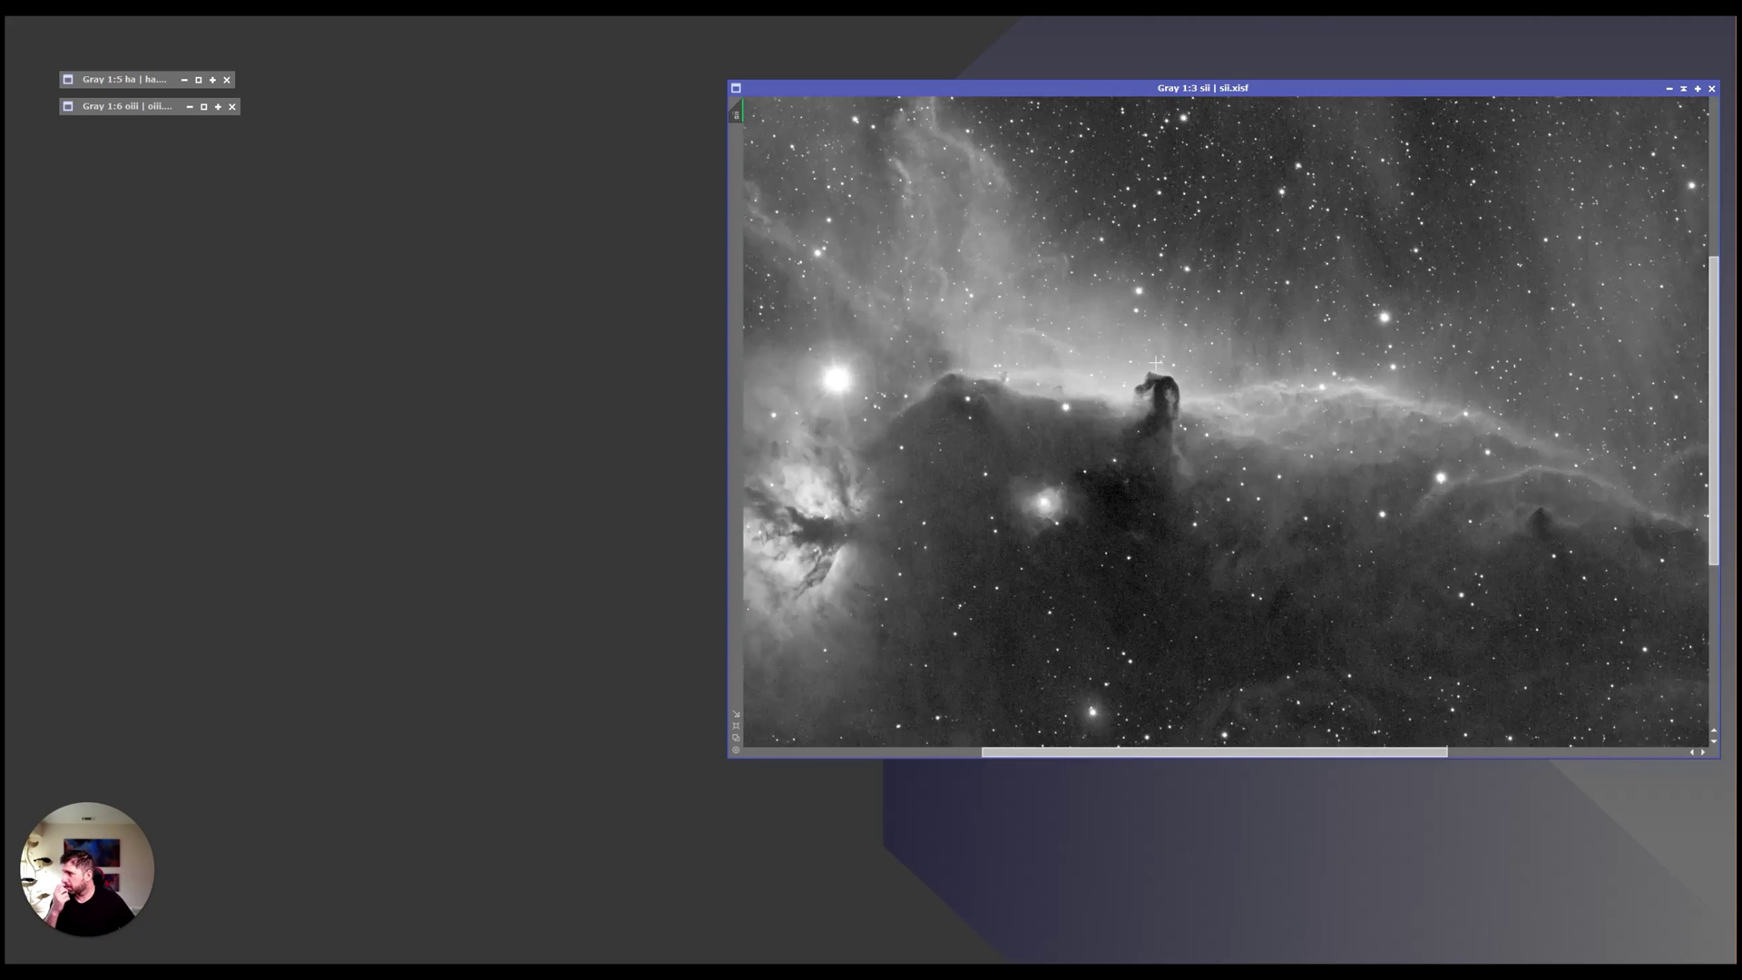
{"action": "scroll", "coordinate": [1155, 362], "scroll_direction": "down", "scroll_amount": 5}
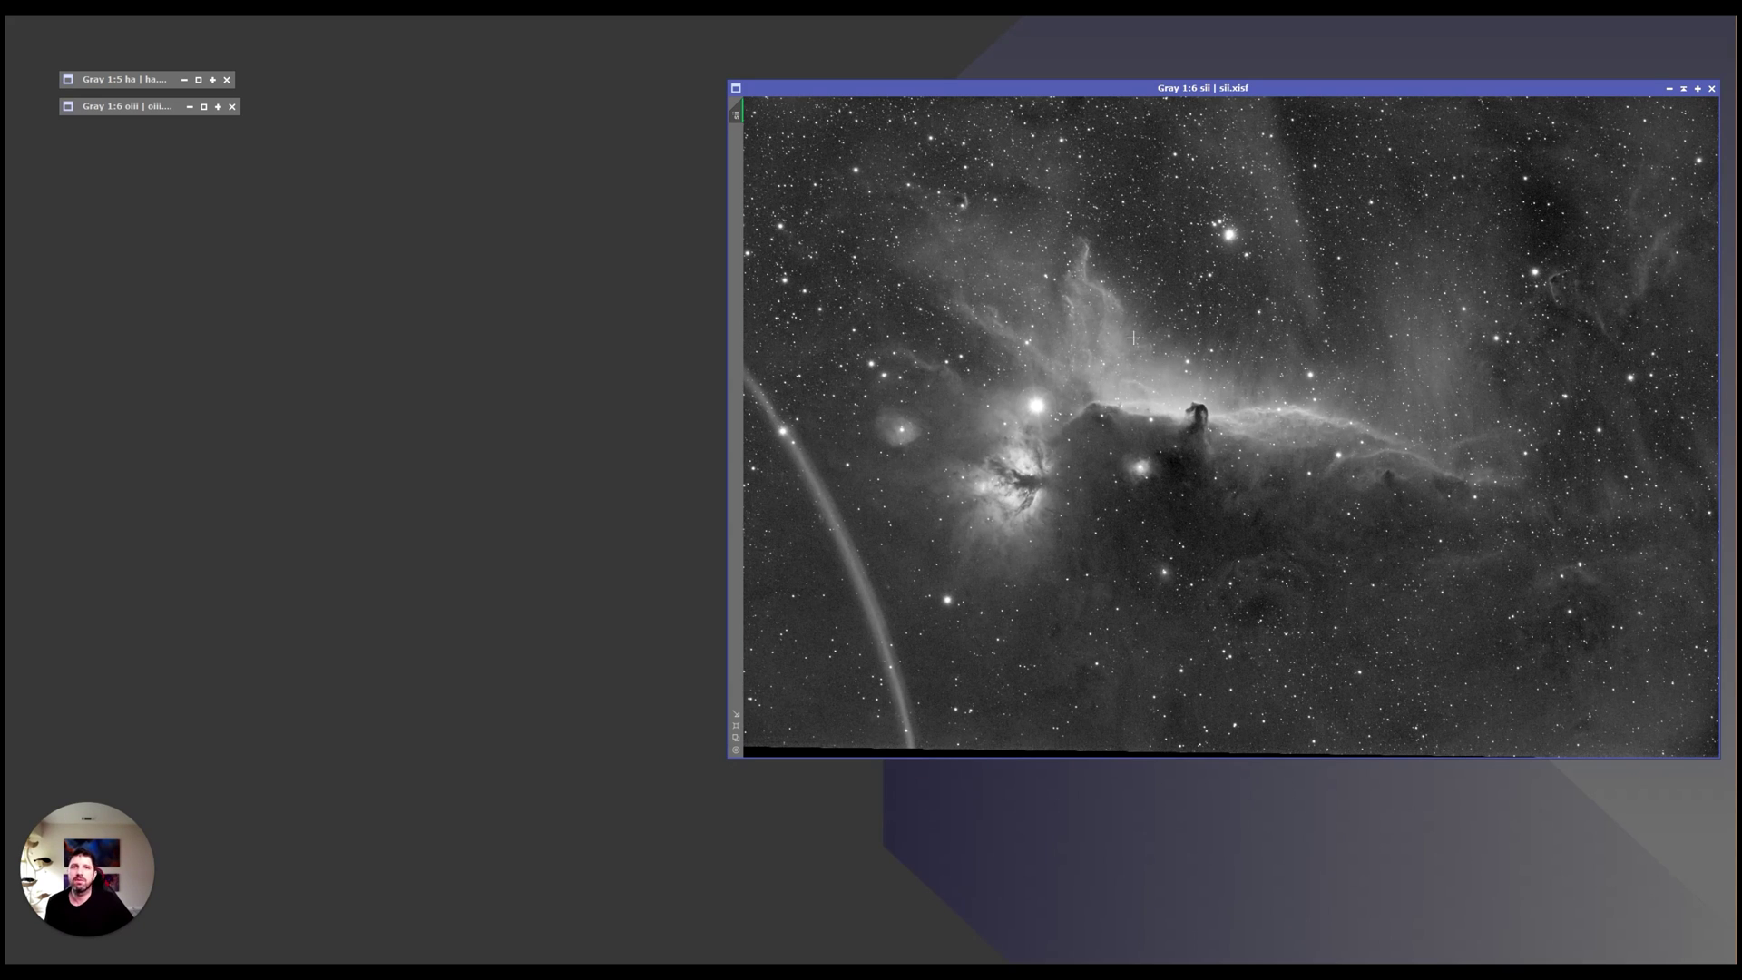
{"action": "double_click", "coordinate": [119, 106]}
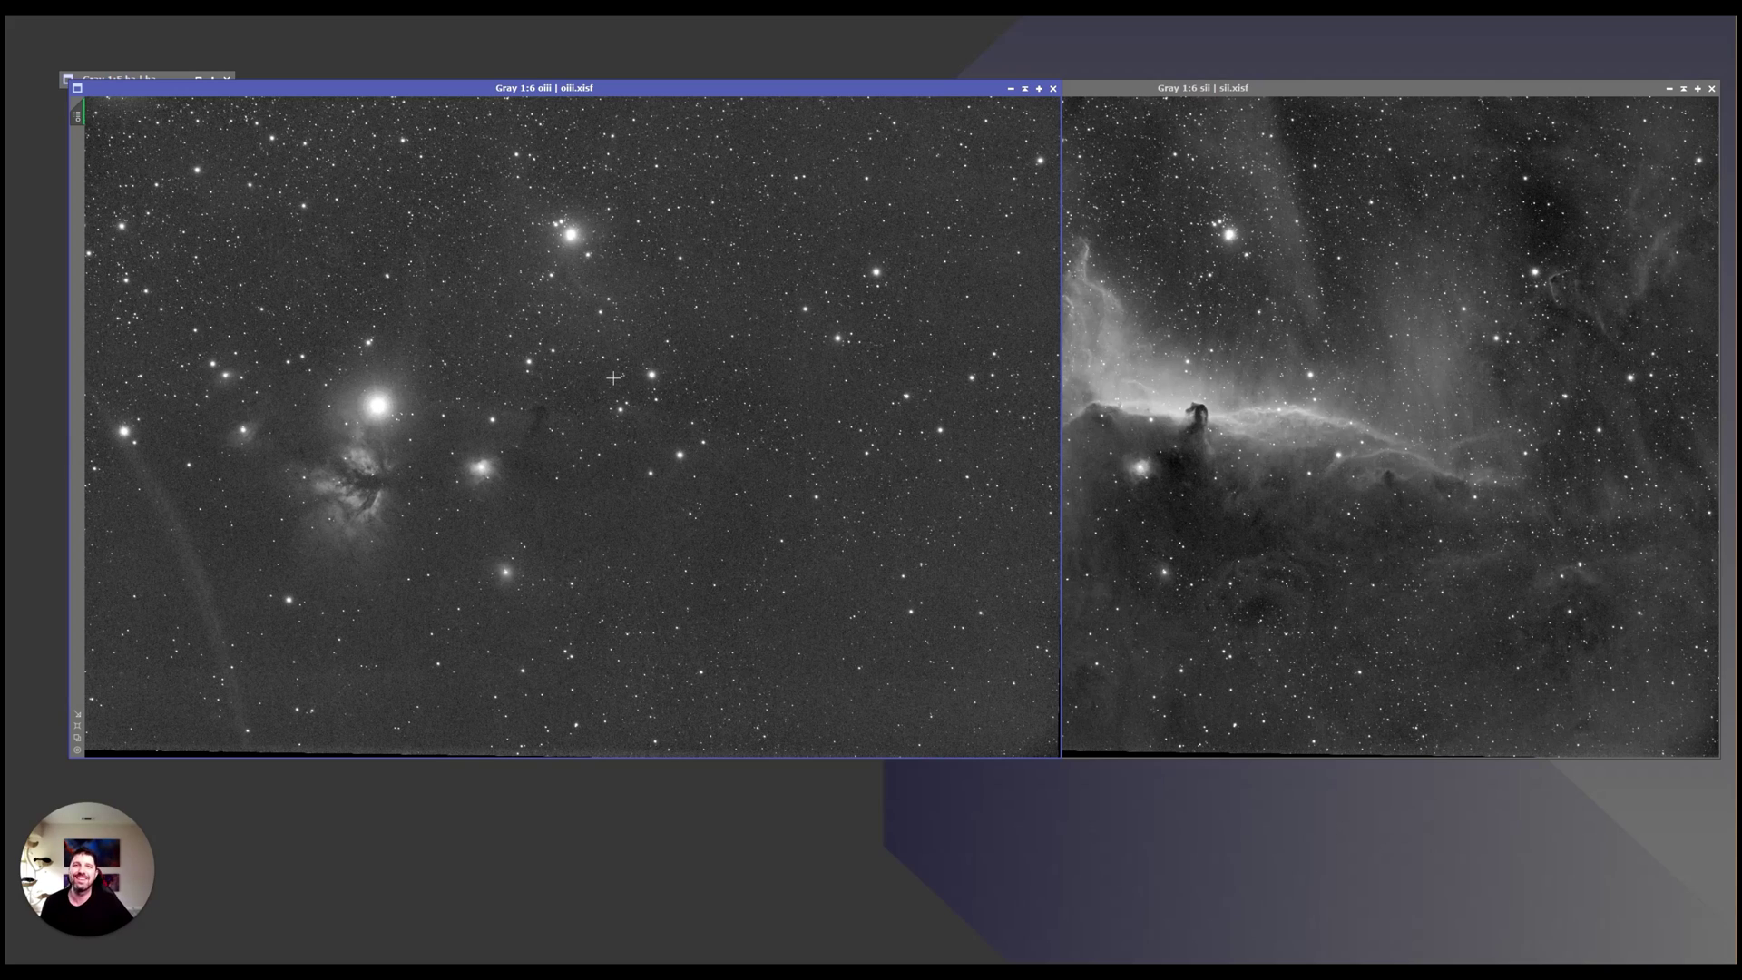
Zoom the faint OIII frame in and out, then bring sii.xisf to the front
{"action": "scroll", "coordinate": [563, 393], "scroll_direction": "up", "scroll_amount": 4}
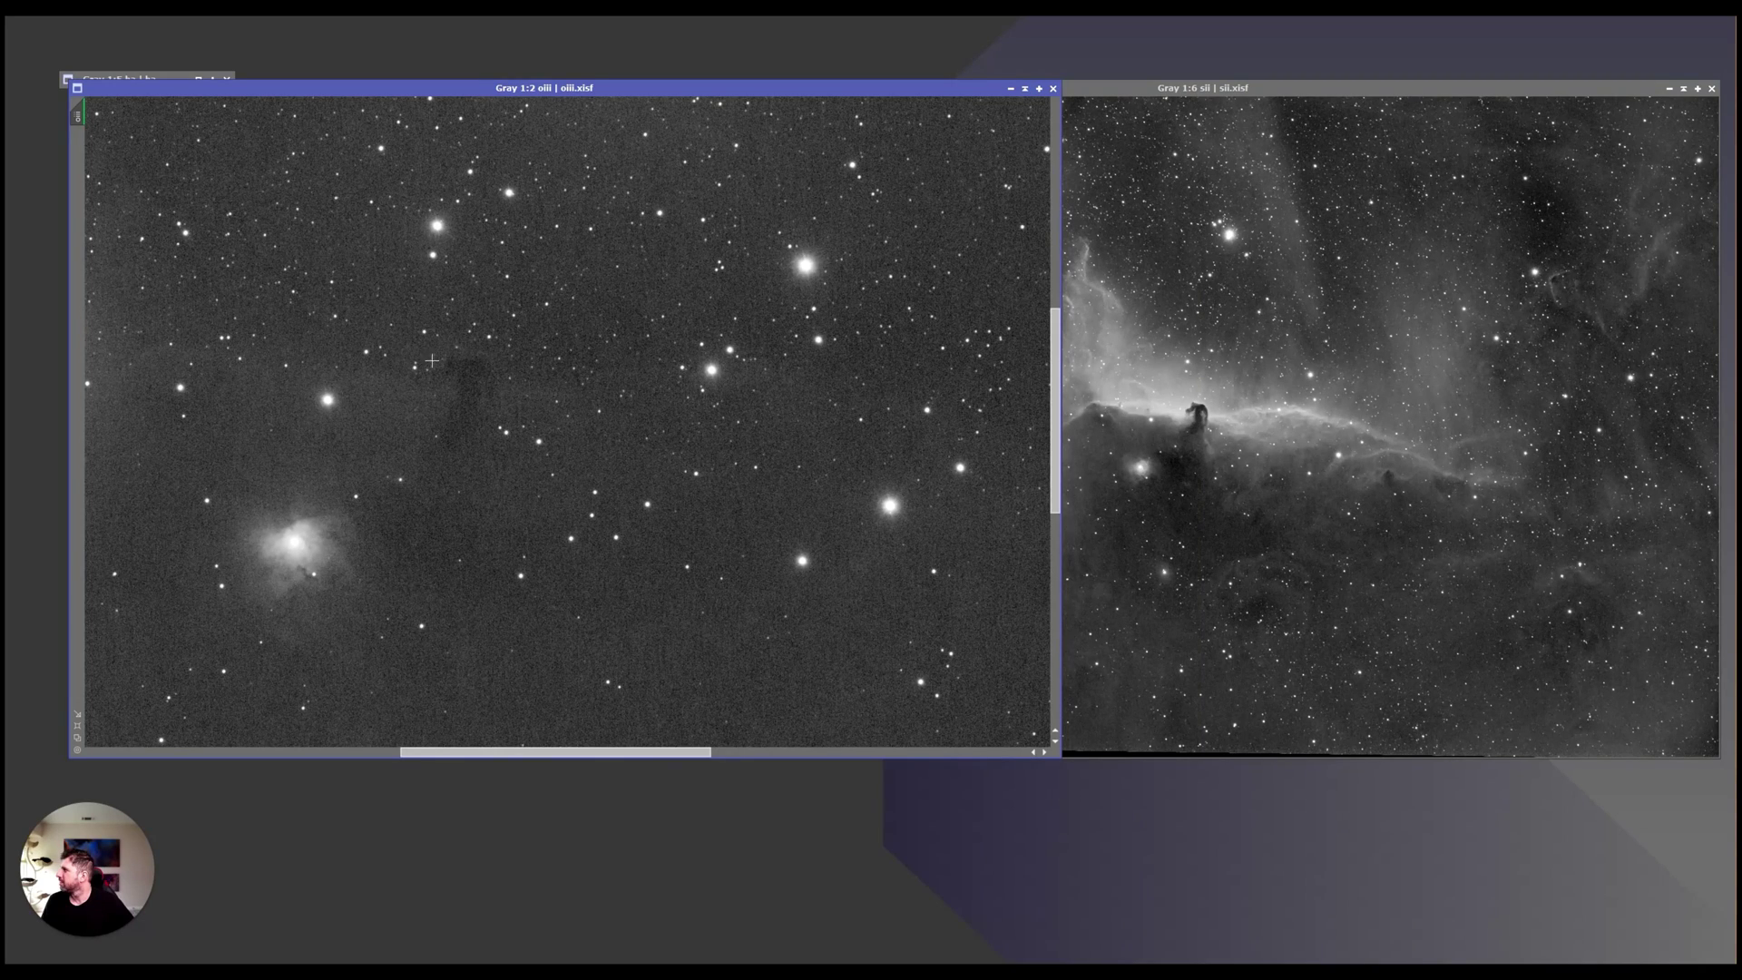
{"action": "scroll", "coordinate": [577, 412], "scroll_direction": "down", "scroll_amount": 3}
{"action": "scroll", "coordinate": [577, 412], "scroll_direction": "down", "scroll_amount": 1}
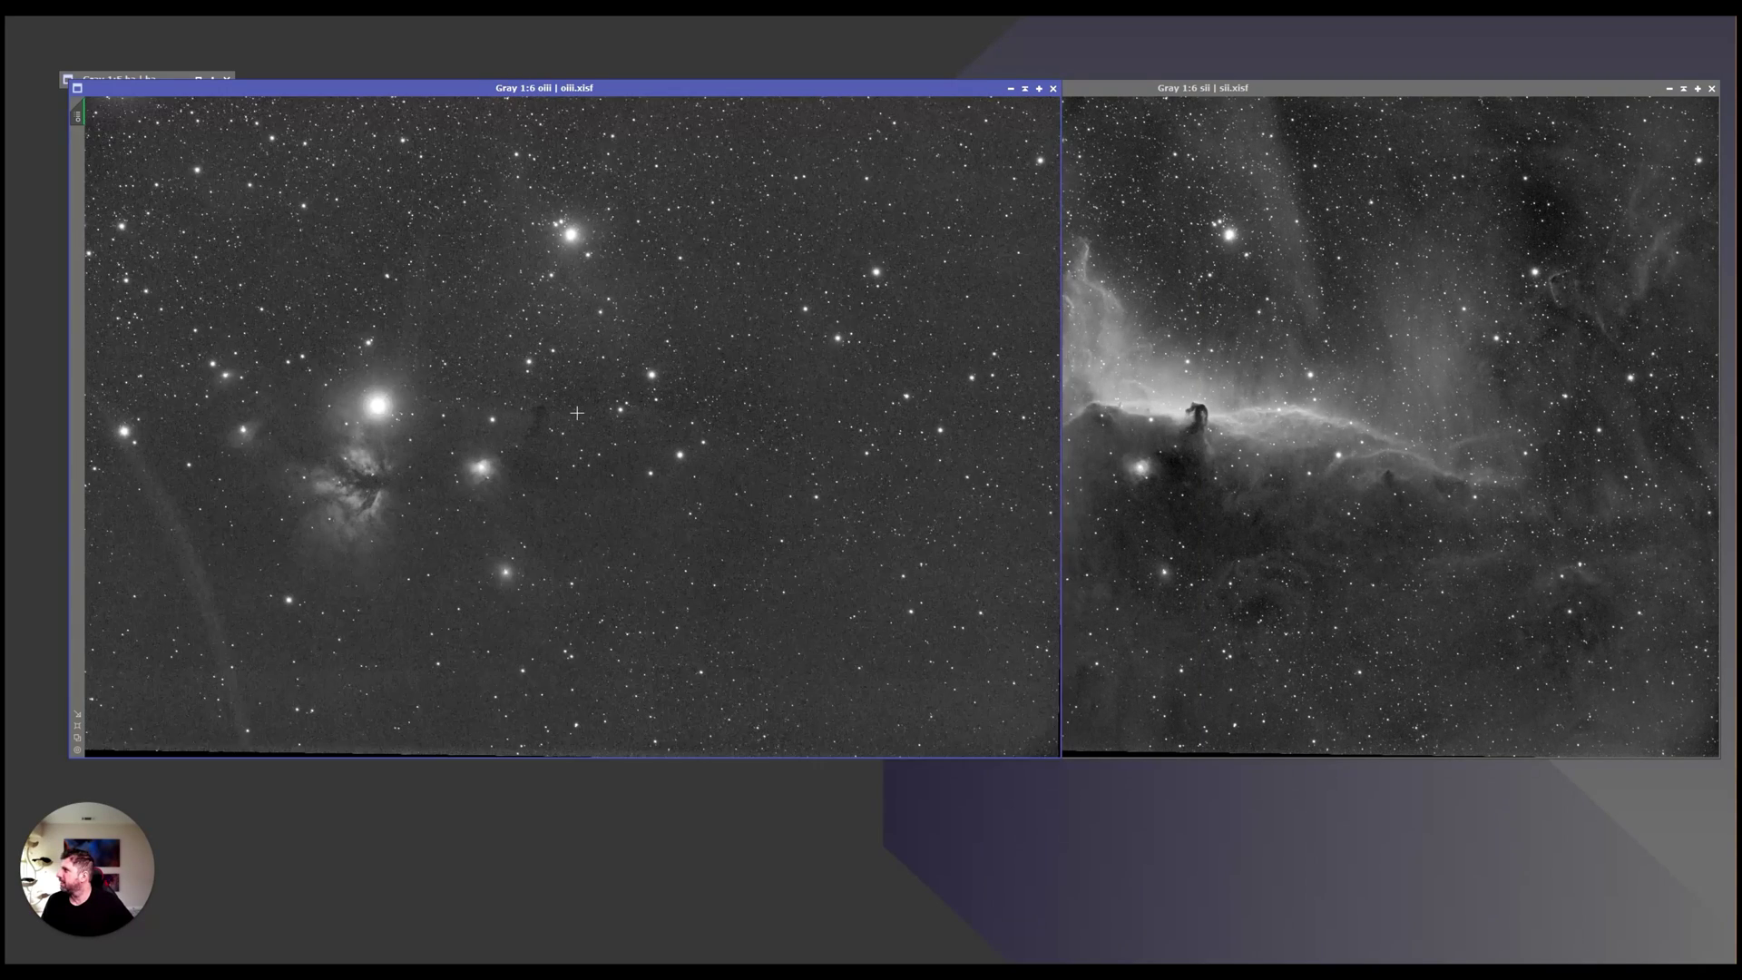
{"action": "left_click", "coordinate": [1292, 424]}
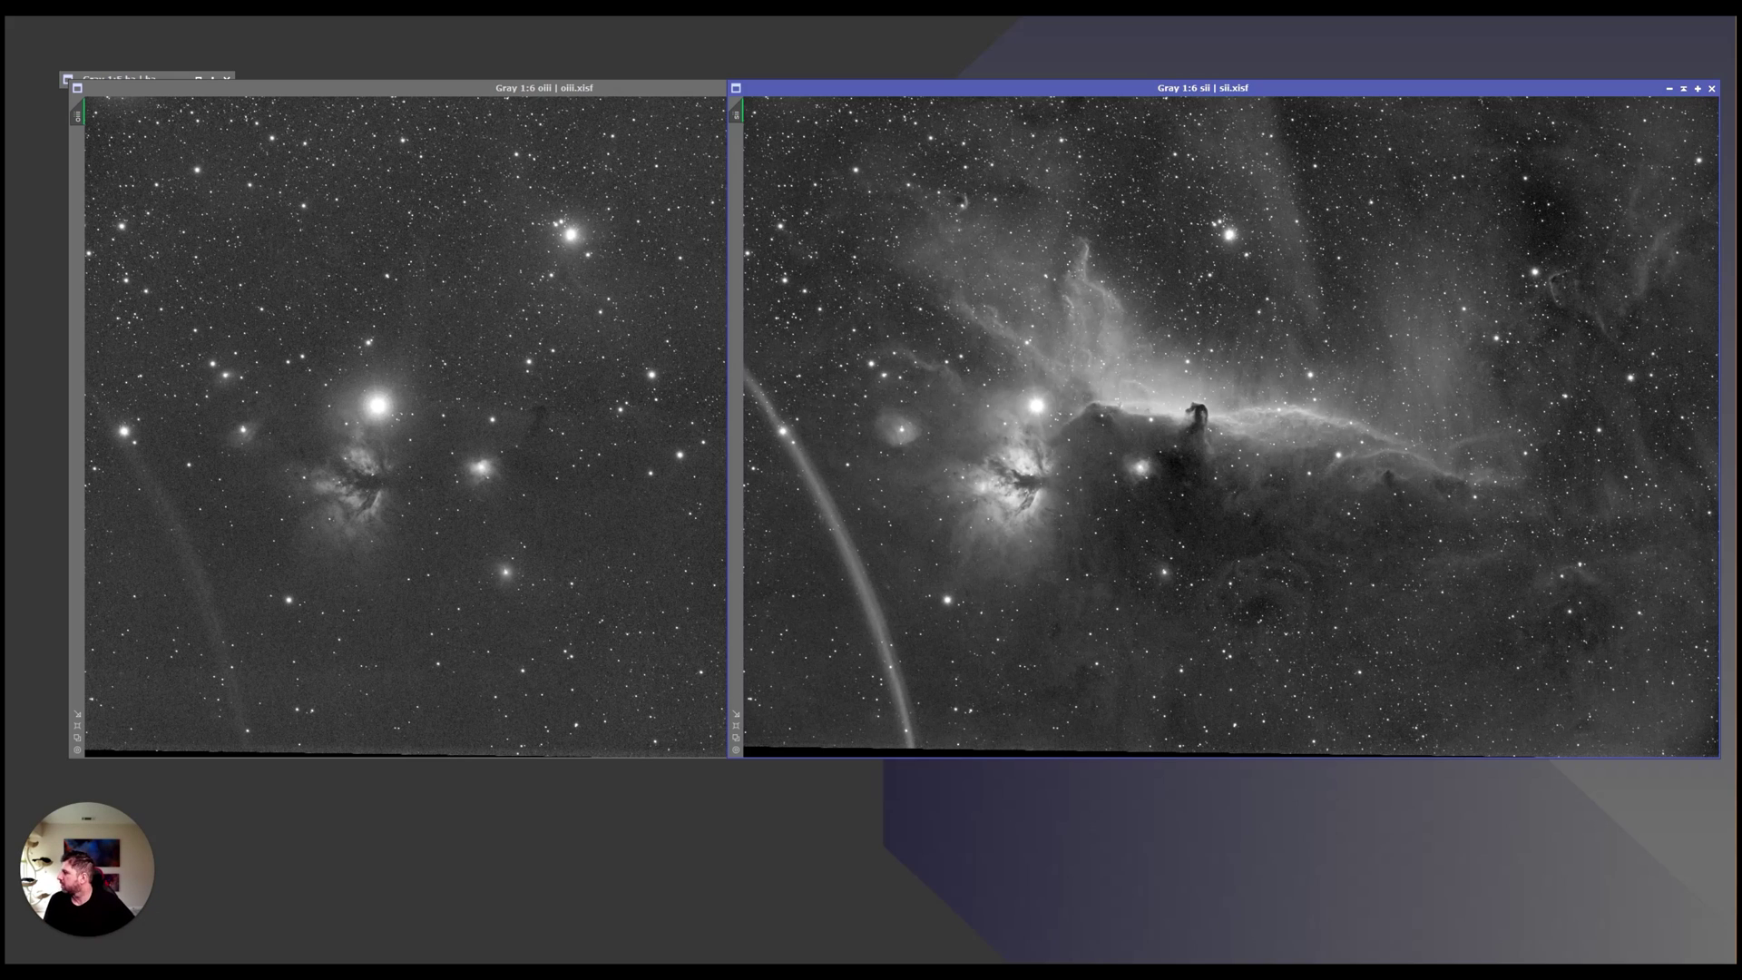
In Workspace03, zoom stack.xisf in and out, then shade it to its title bar
{"action": "mouse_move", "coordinate": [413, 968]}
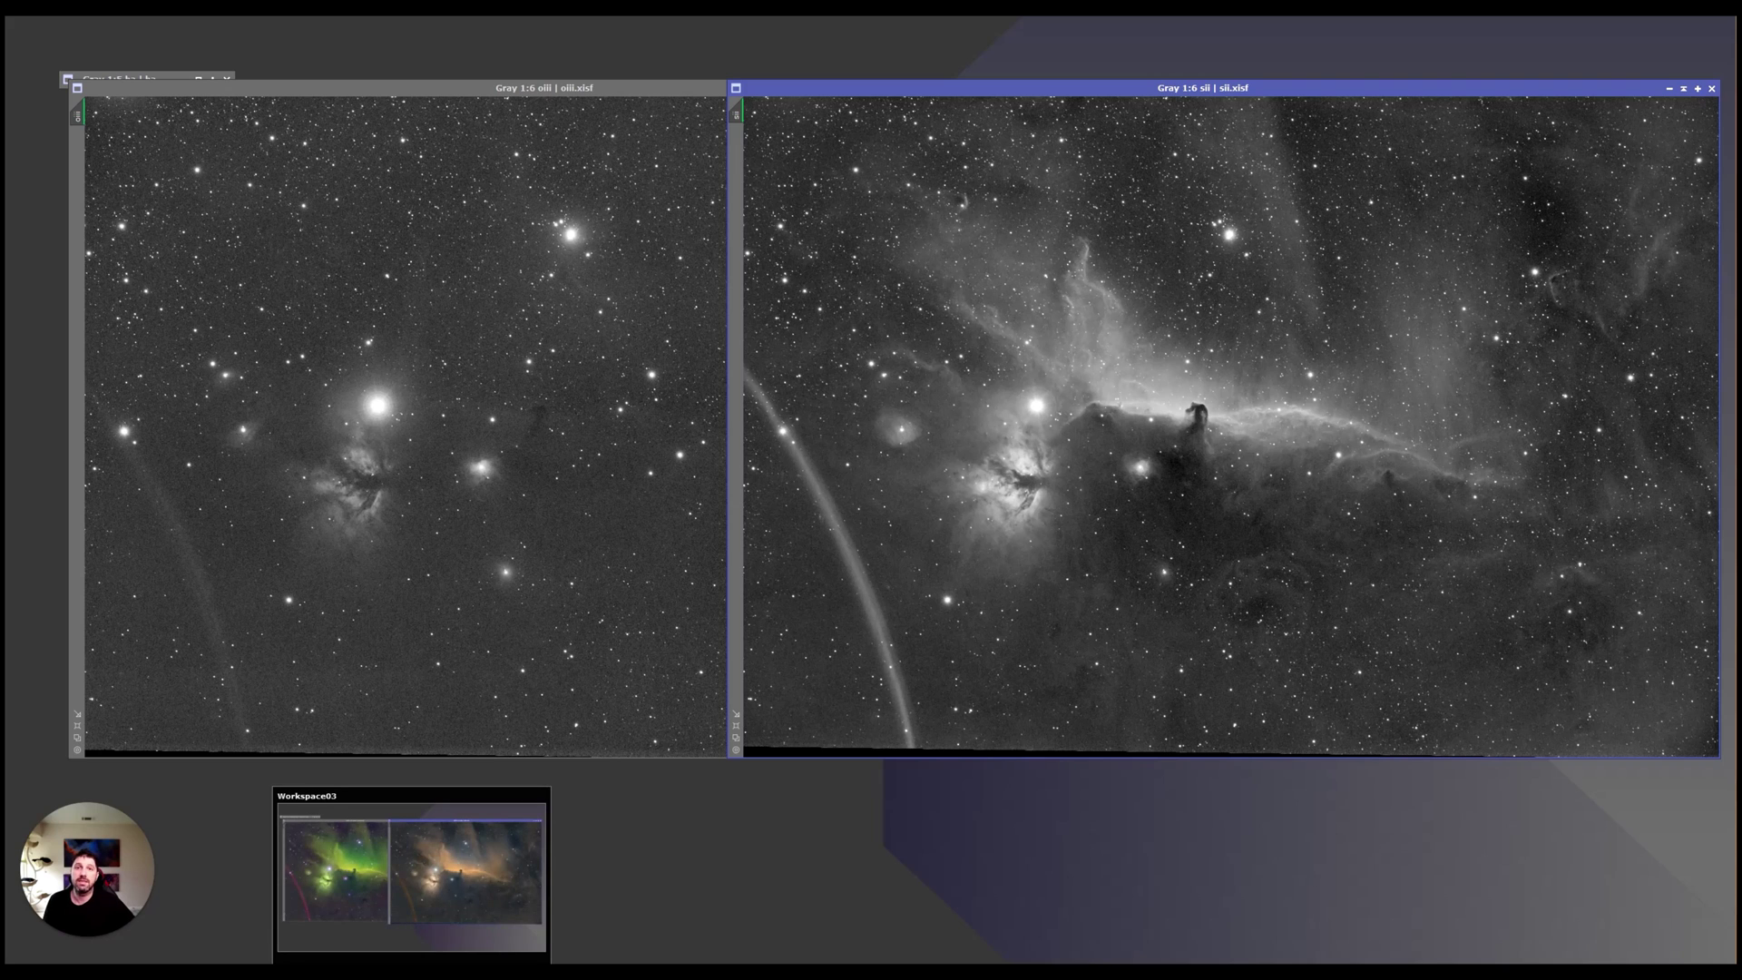
{"action": "left_click", "coordinate": [413, 969]}
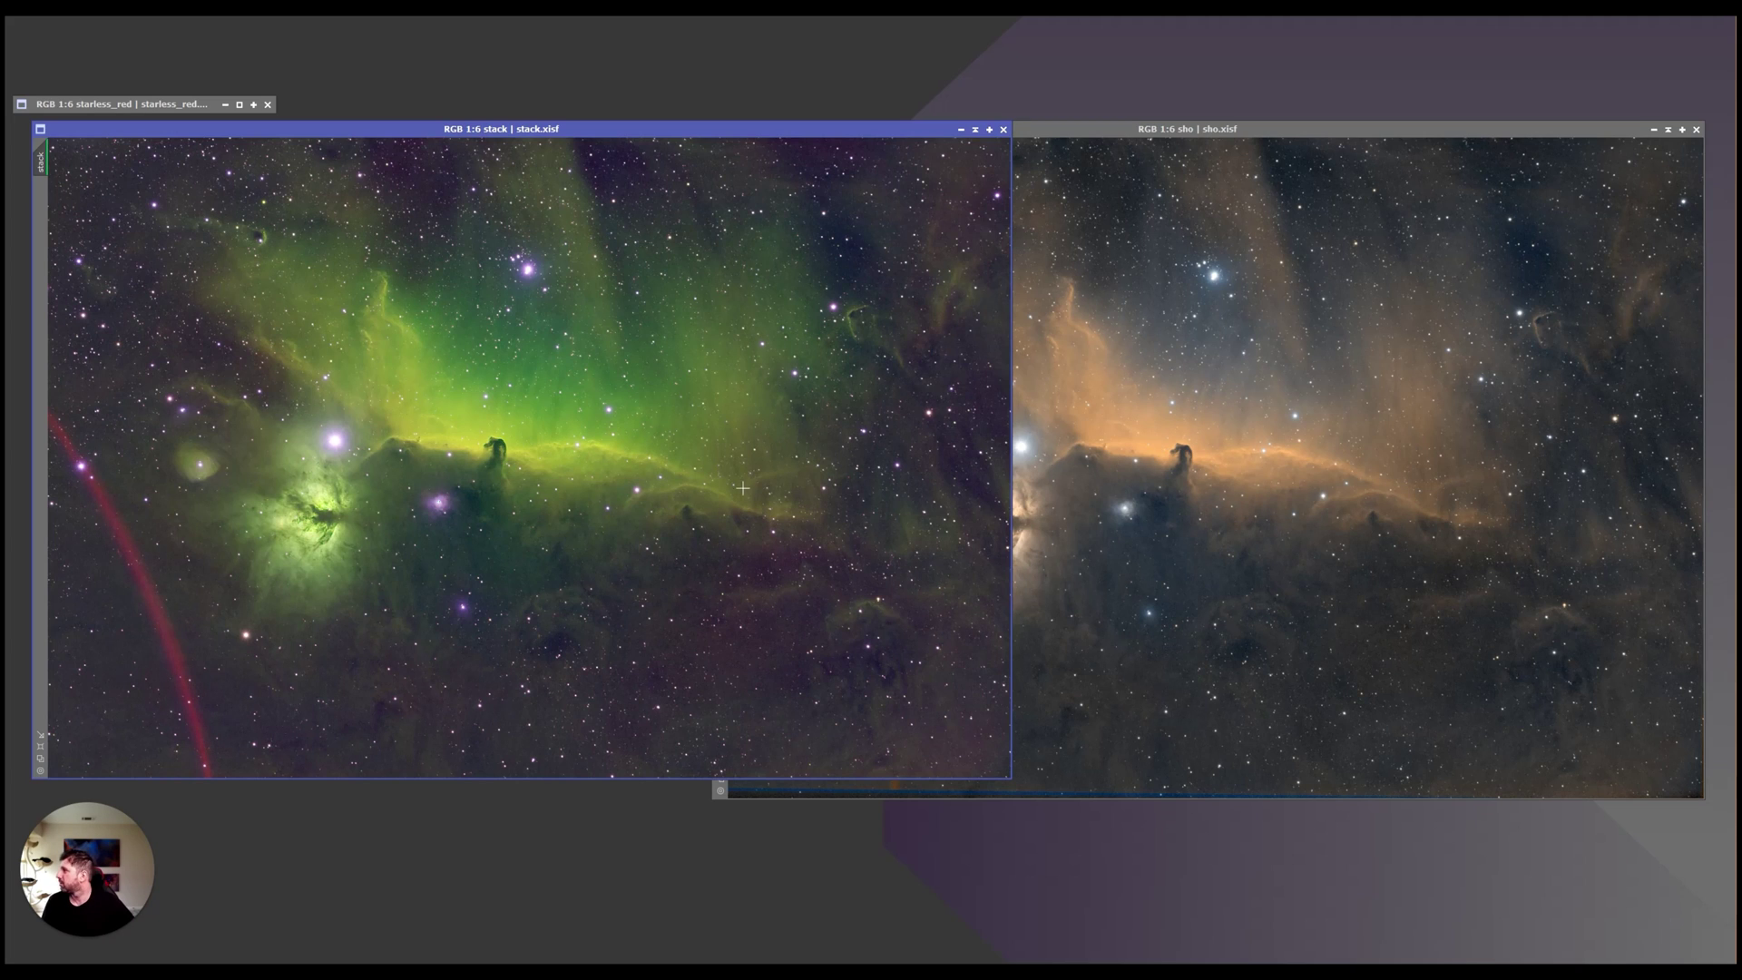
{"action": "scroll", "coordinate": [512, 452], "scroll_direction": "up", "scroll_amount": 4}
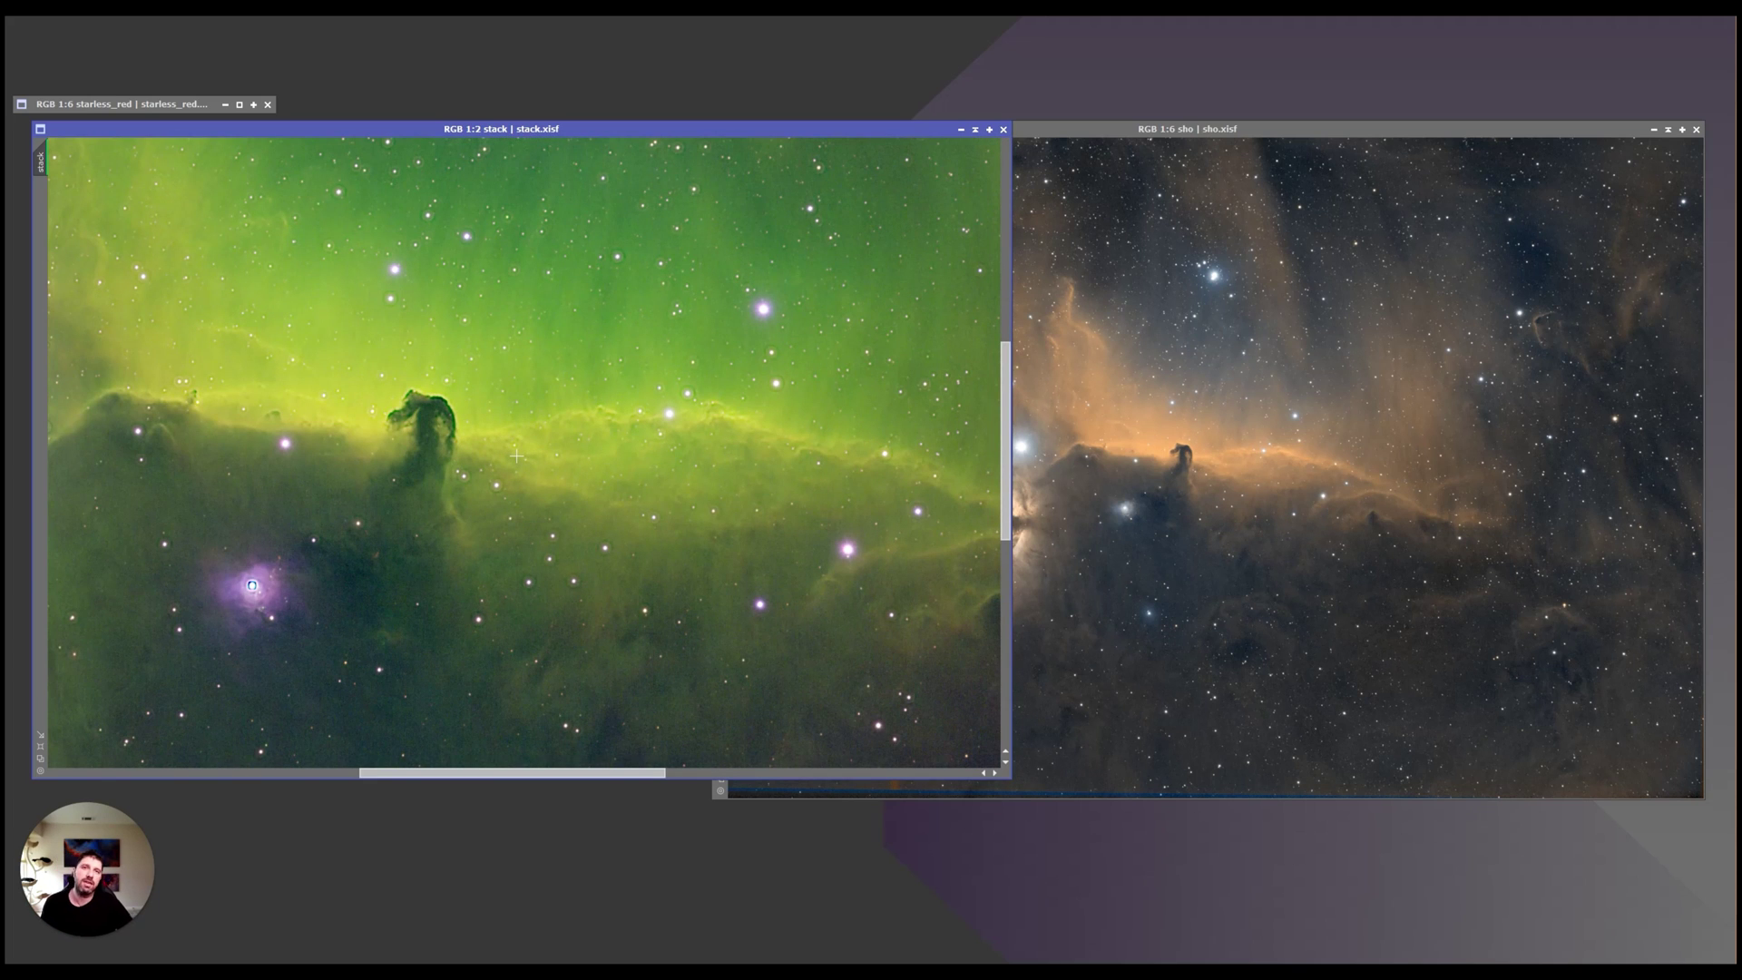
{"action": "scroll", "coordinate": [516, 456], "scroll_direction": "up", "scroll_amount": 1}
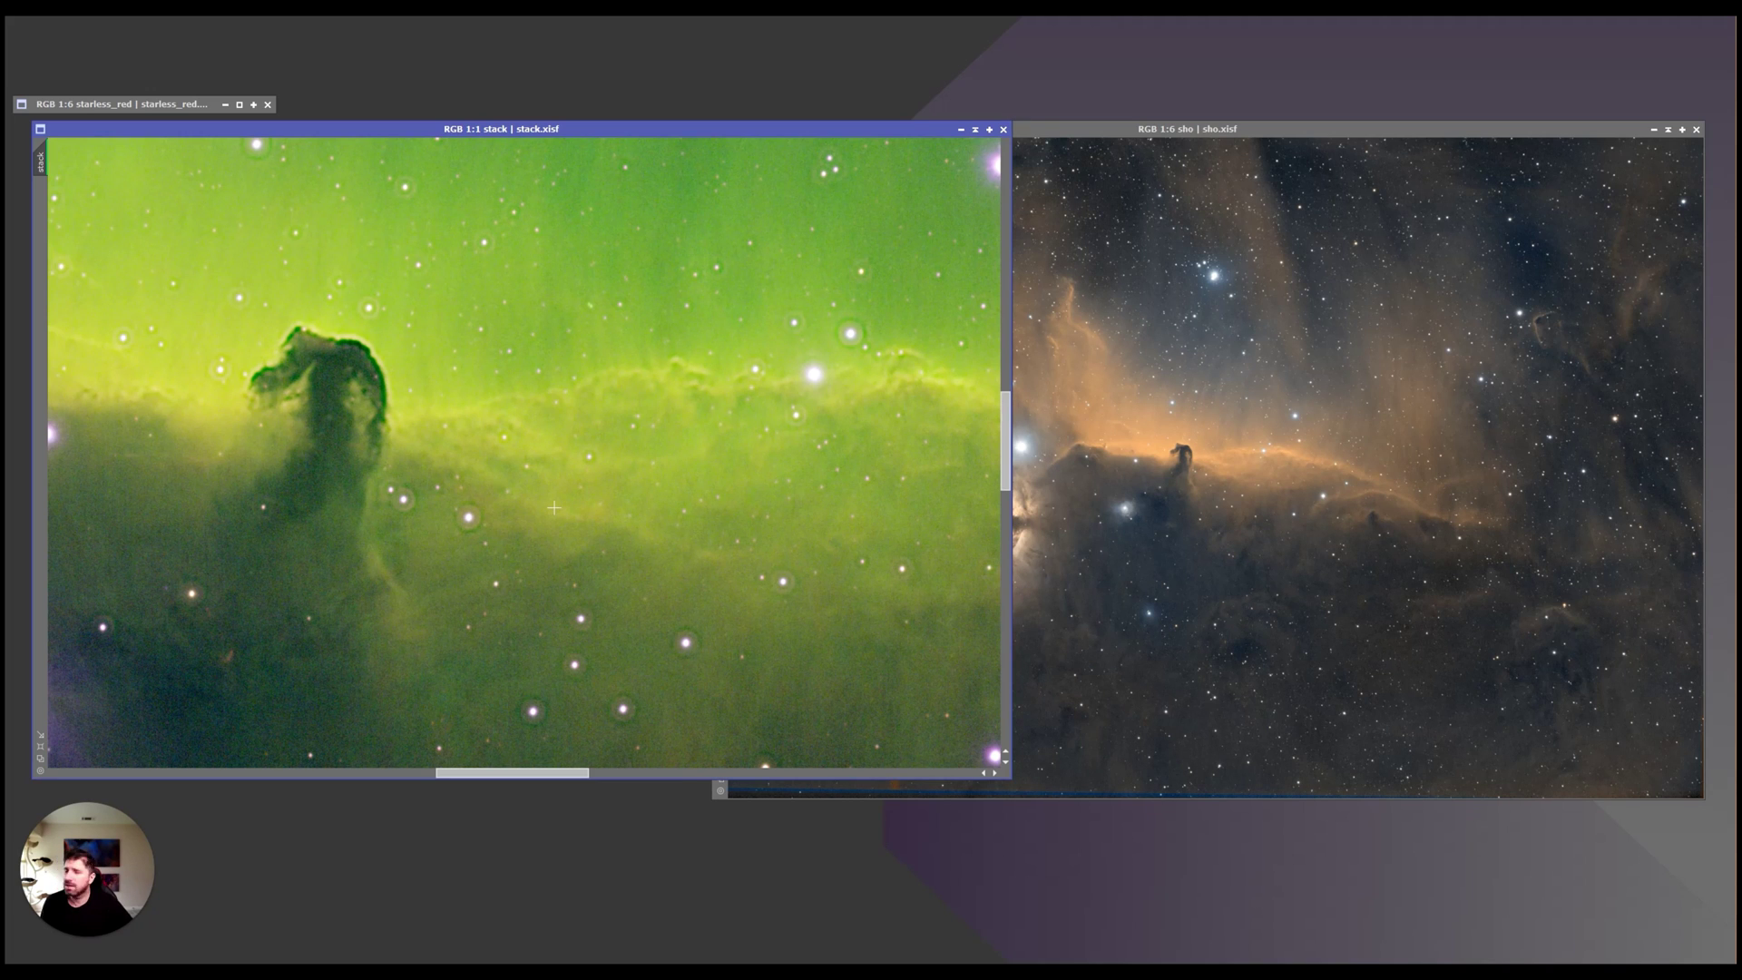
{"action": "scroll", "coordinate": [554, 508], "scroll_direction": "down", "scroll_amount": 2}
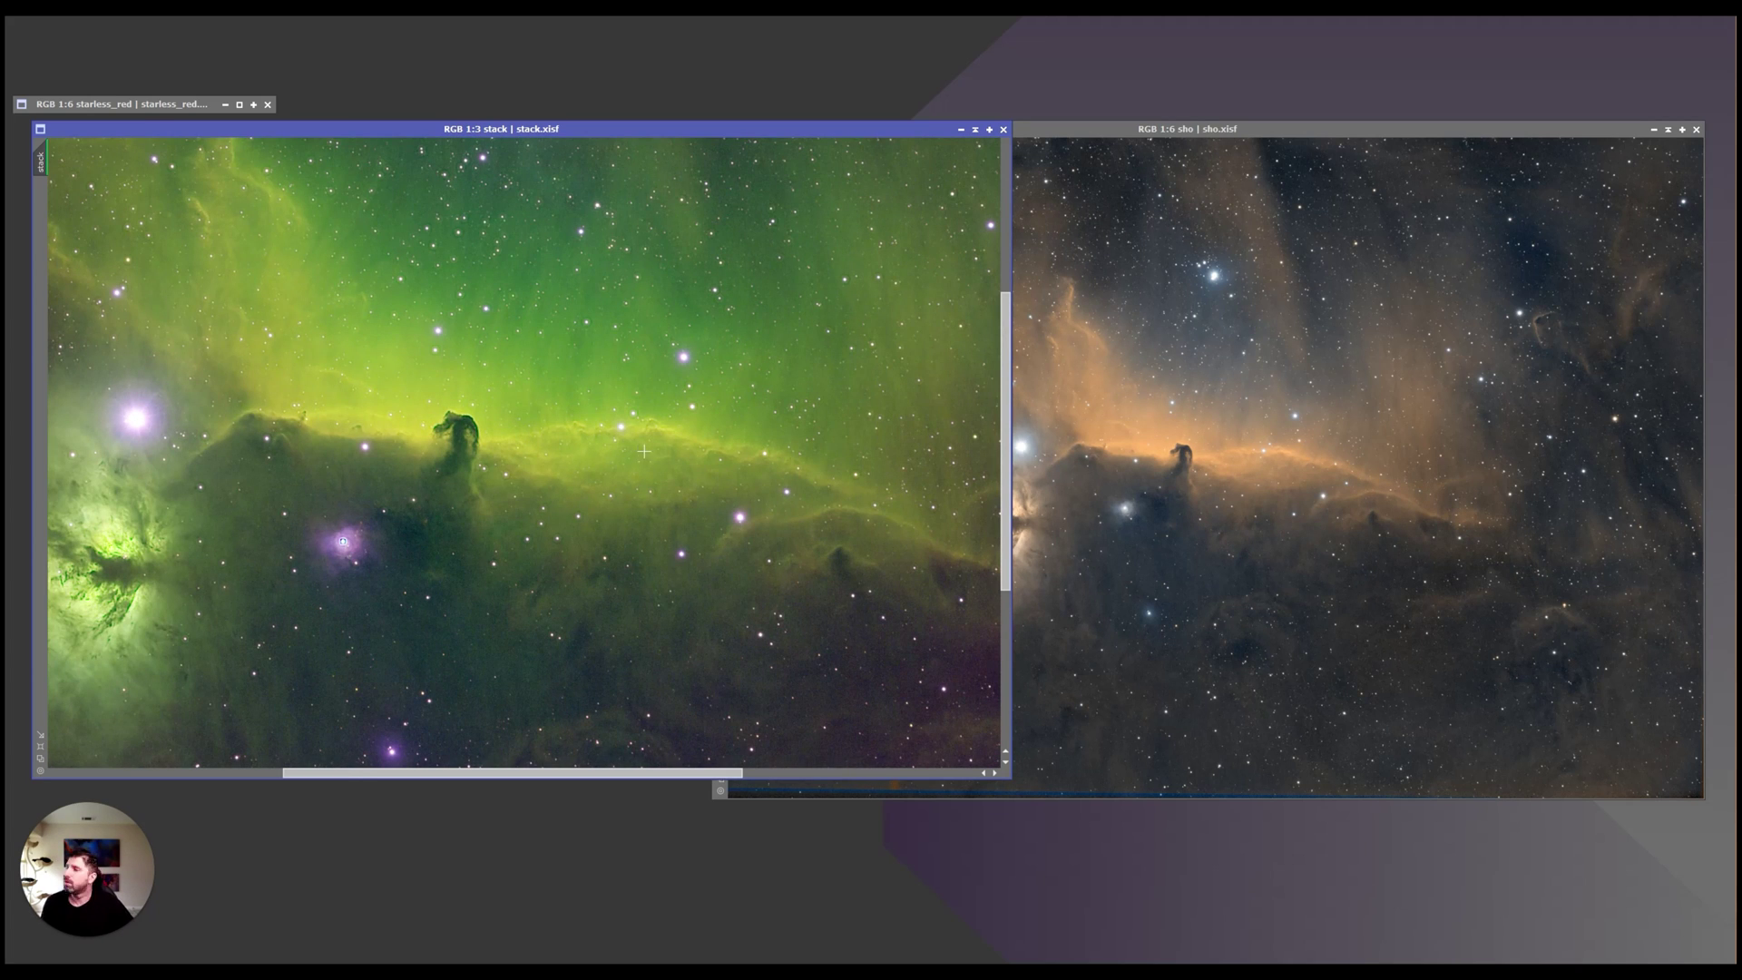
{"action": "scroll", "coordinate": [644, 451], "scroll_direction": "down", "scroll_amount": 2}
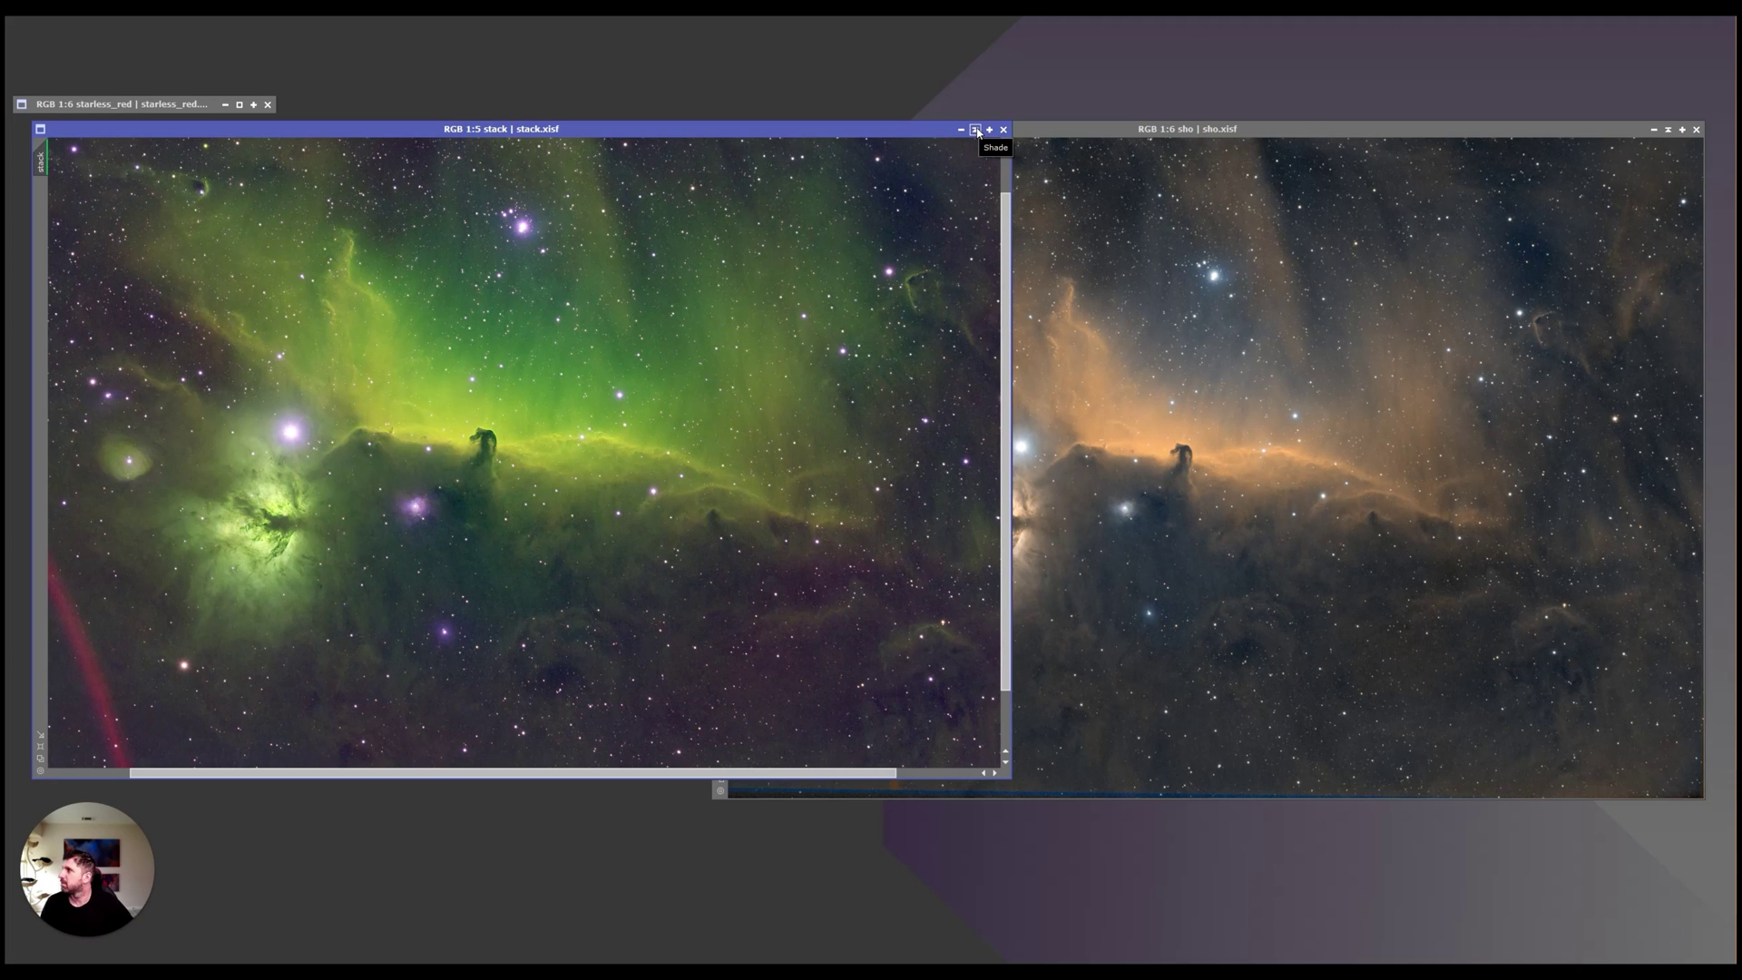
{"action": "left_click", "coordinate": [975, 130]}
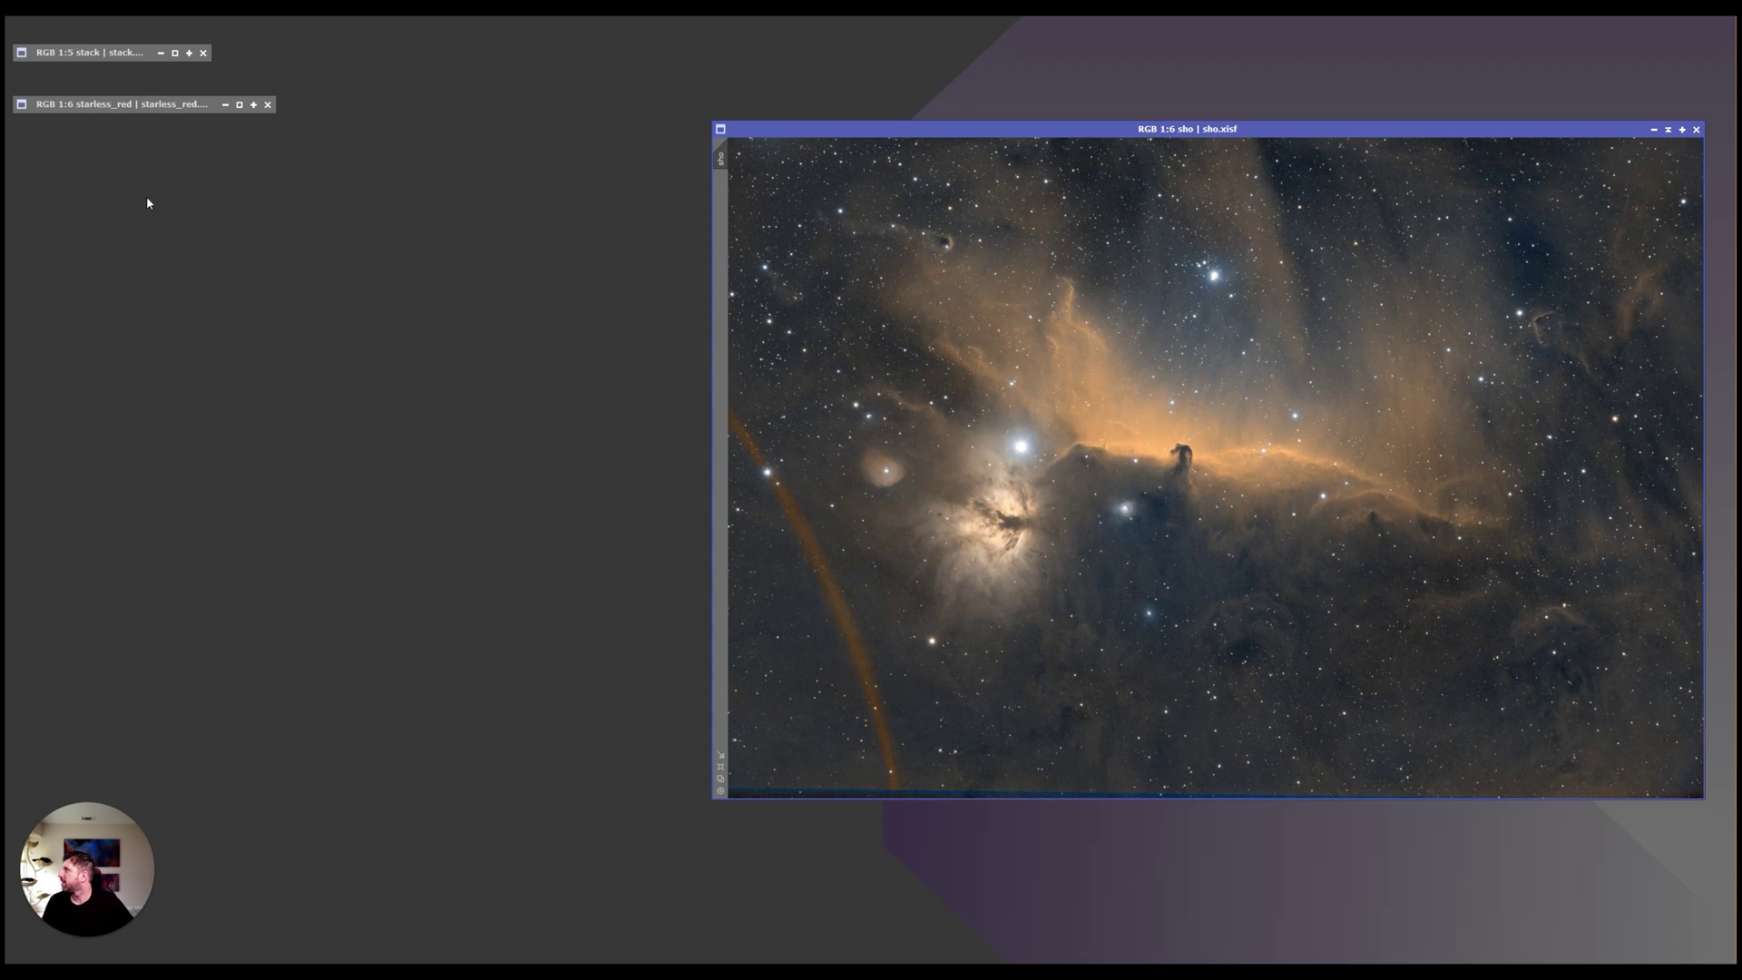
{"action": "double_click", "coordinate": [179, 106]}
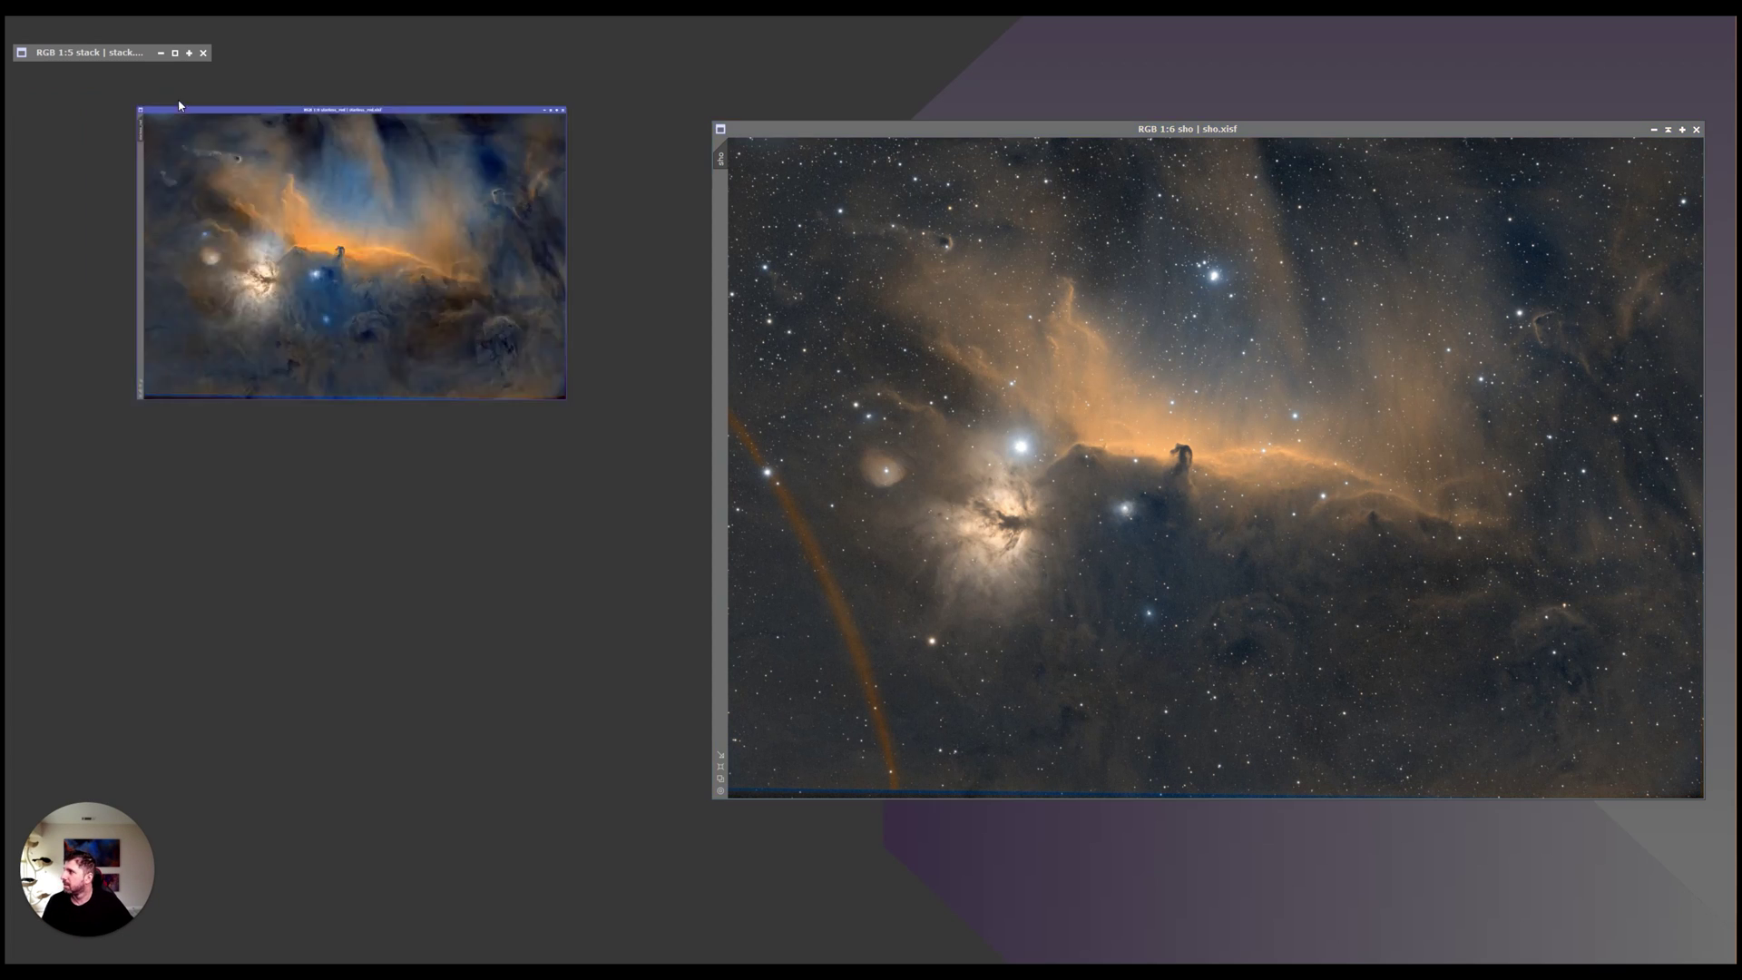
{"action": "left_click_drag", "start_coordinate": [766, 132], "coordinate": [462, 135]}
{"action": "left_click", "coordinate": [571, 145]}
{"action": "left_click_drag", "start_coordinate": [570, 134], "coordinate": [606, 133]}
{"action": "left_click", "coordinate": [1187, 332]}
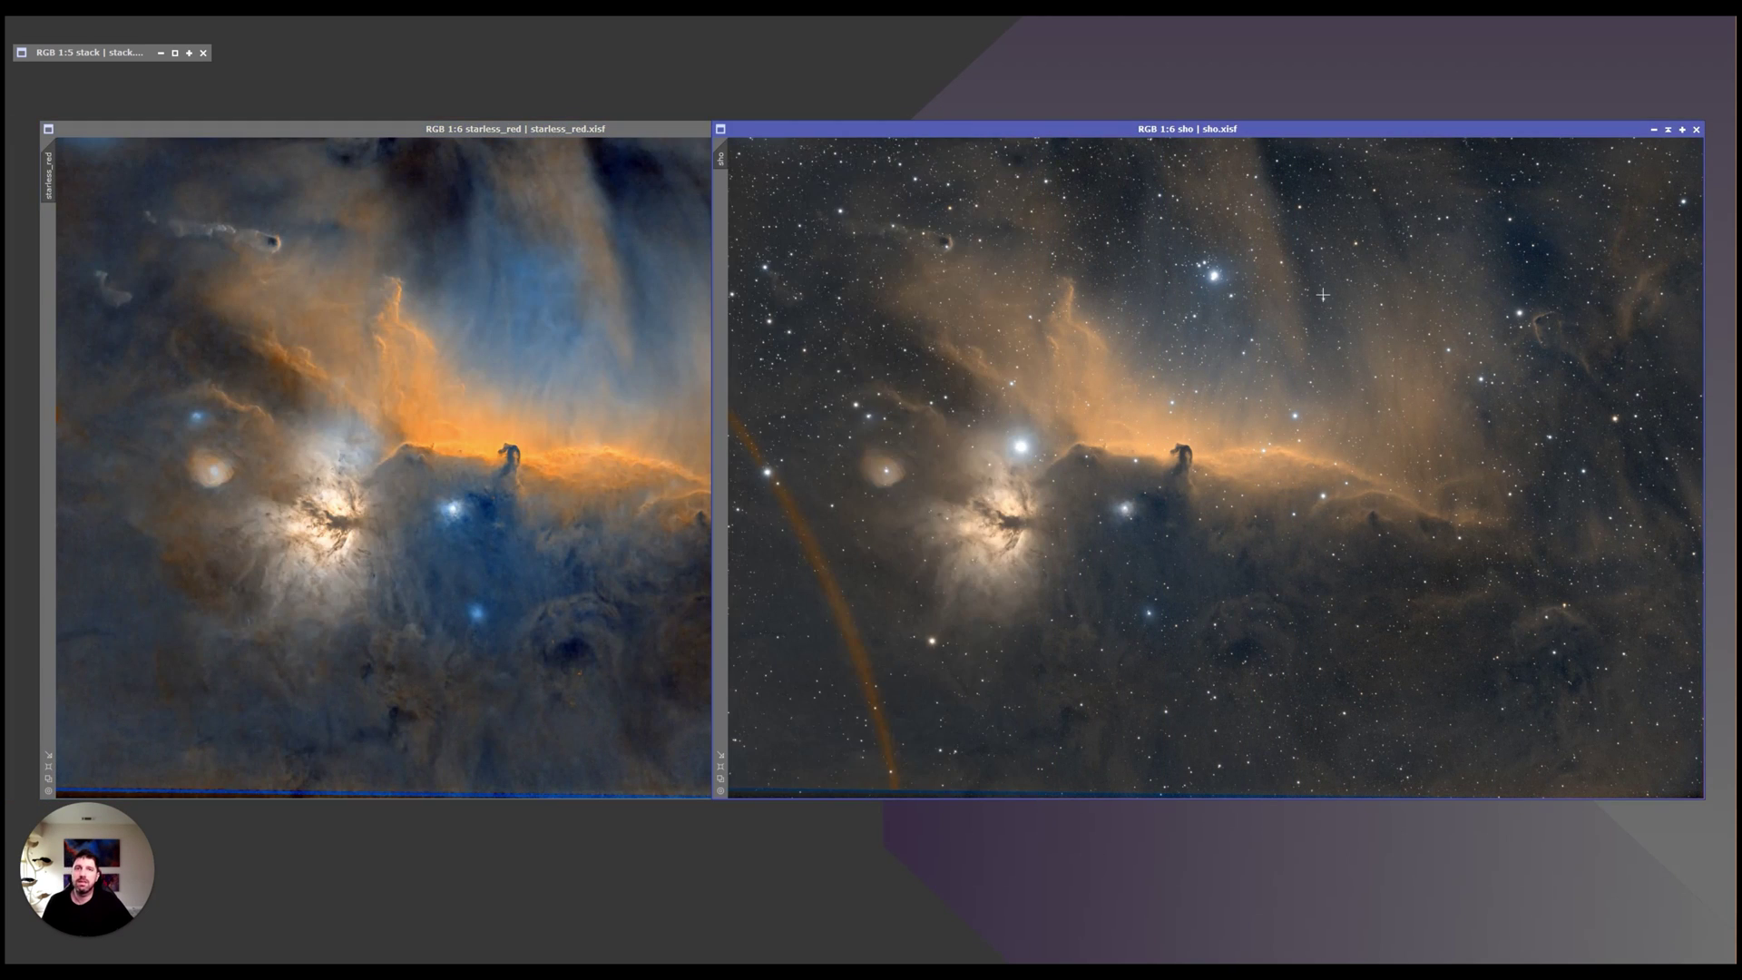
{"action": "left_click", "coordinate": [481, 490]}
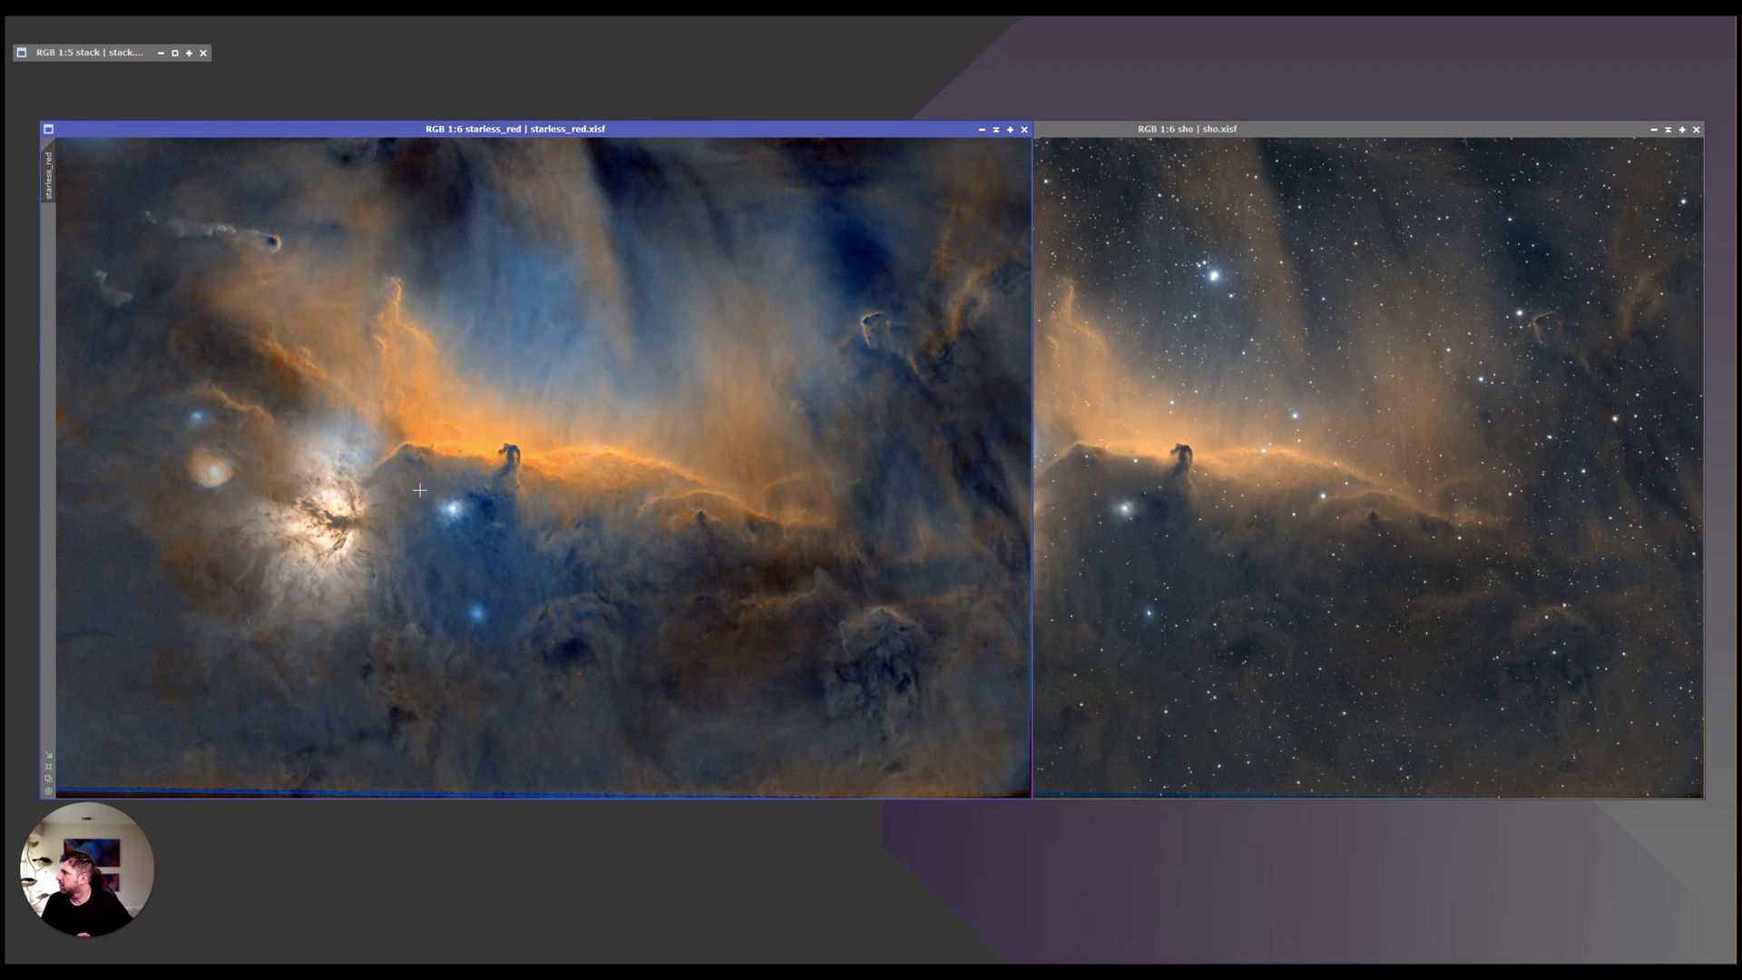
{"action": "left_click", "coordinate": [1239, 454]}
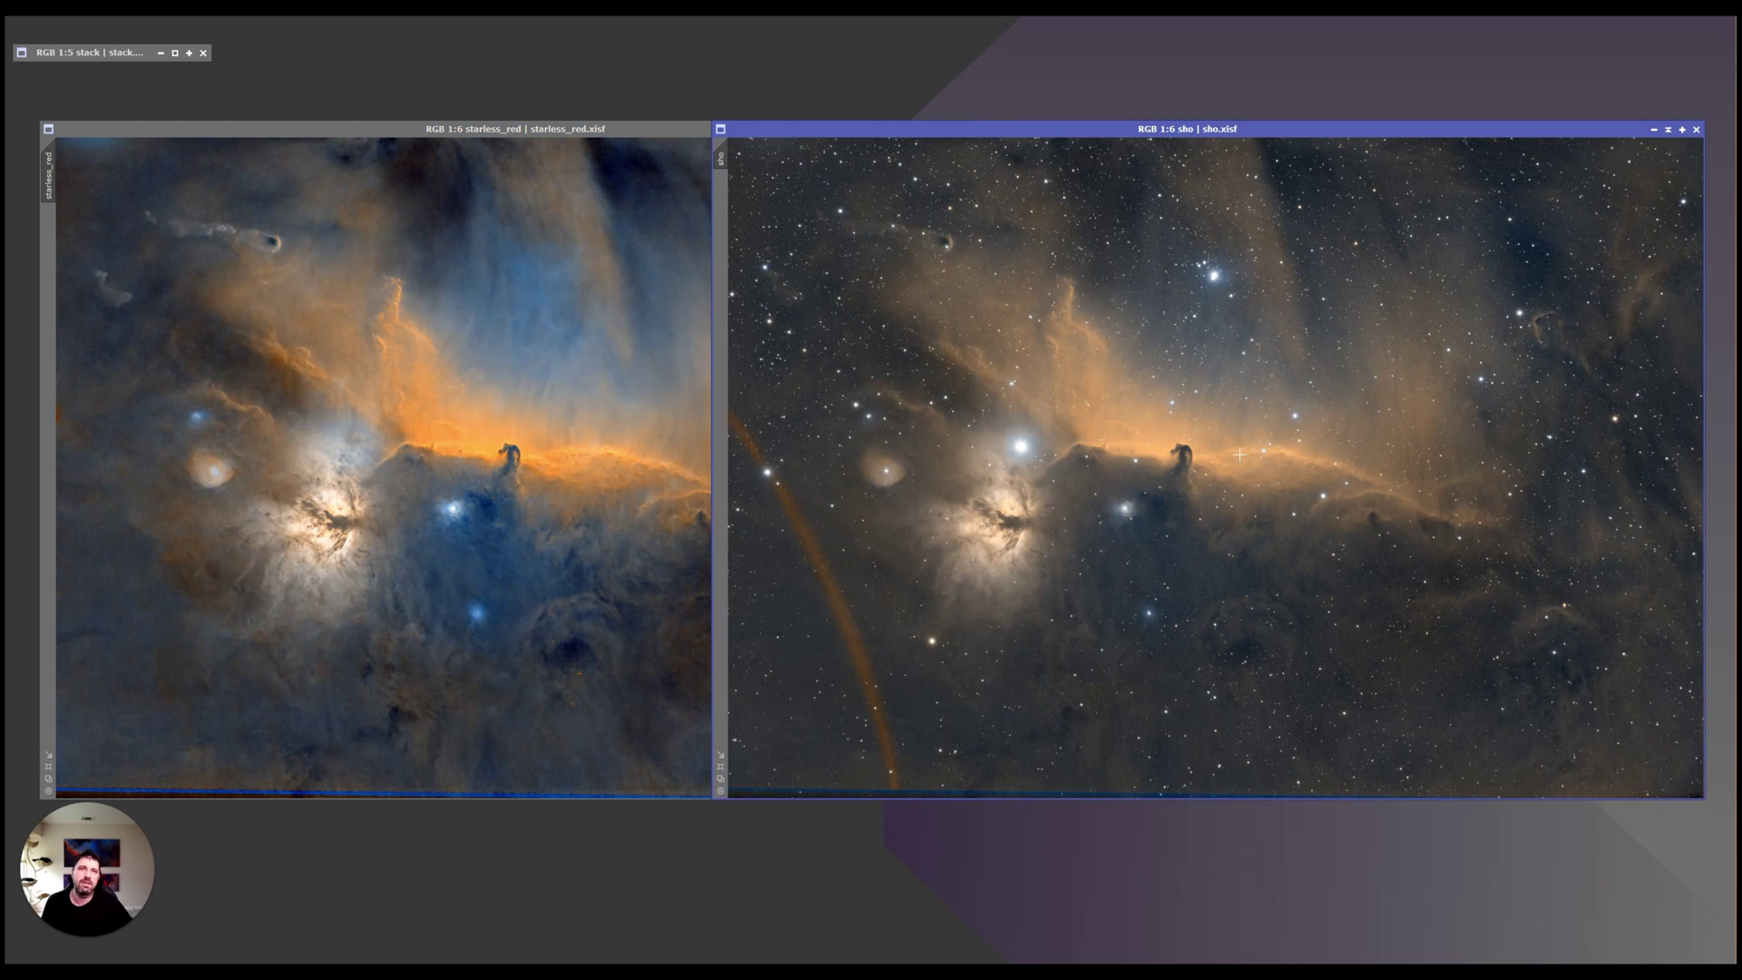
{"action": "left_click", "coordinate": [414, 558]}
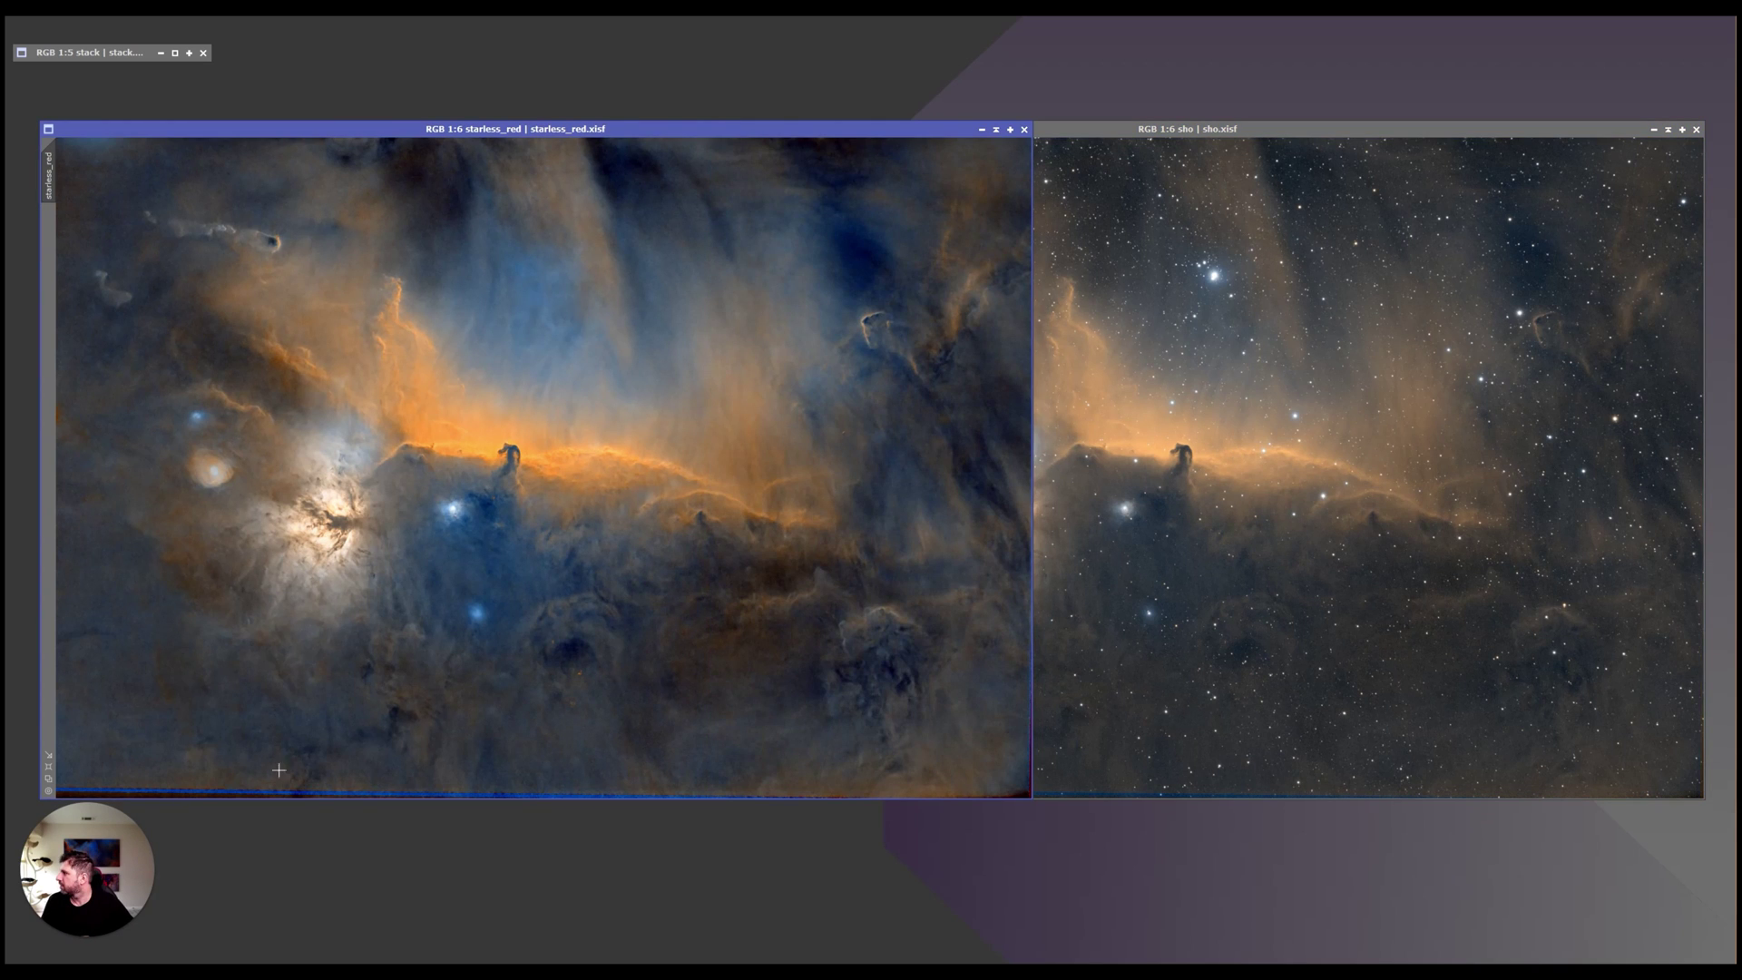
{"action": "left_click", "coordinate": [1563, 381]}
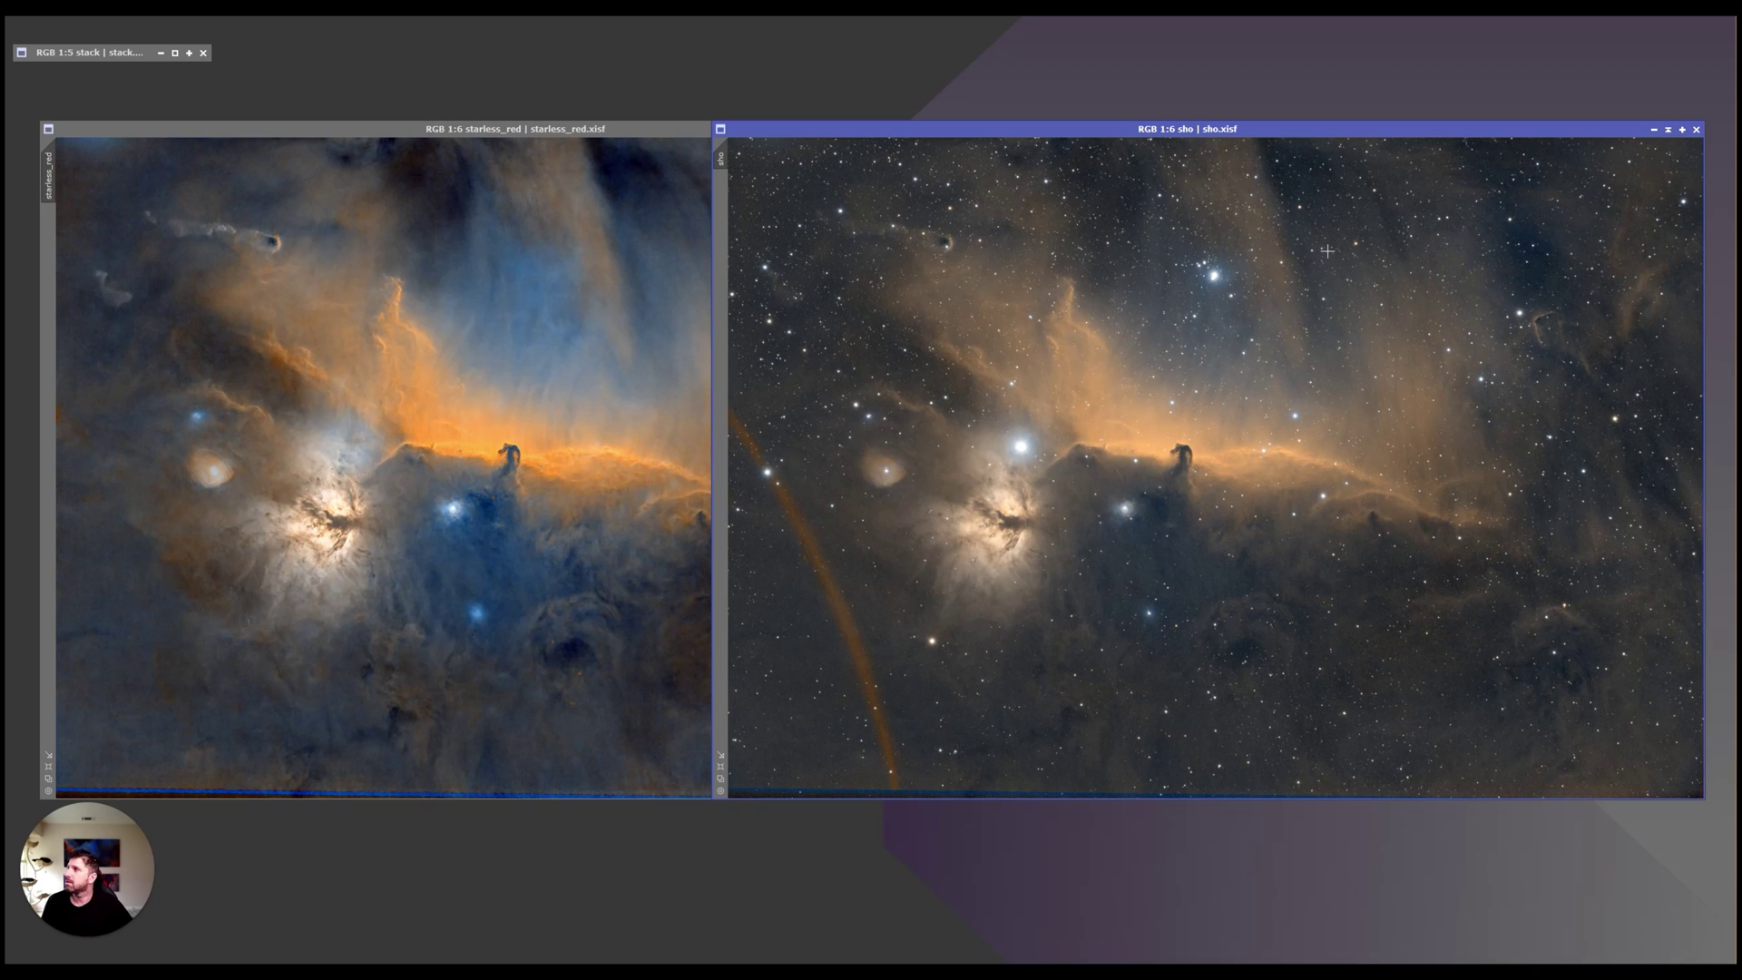
{"action": "left_click", "coordinate": [601, 371]}
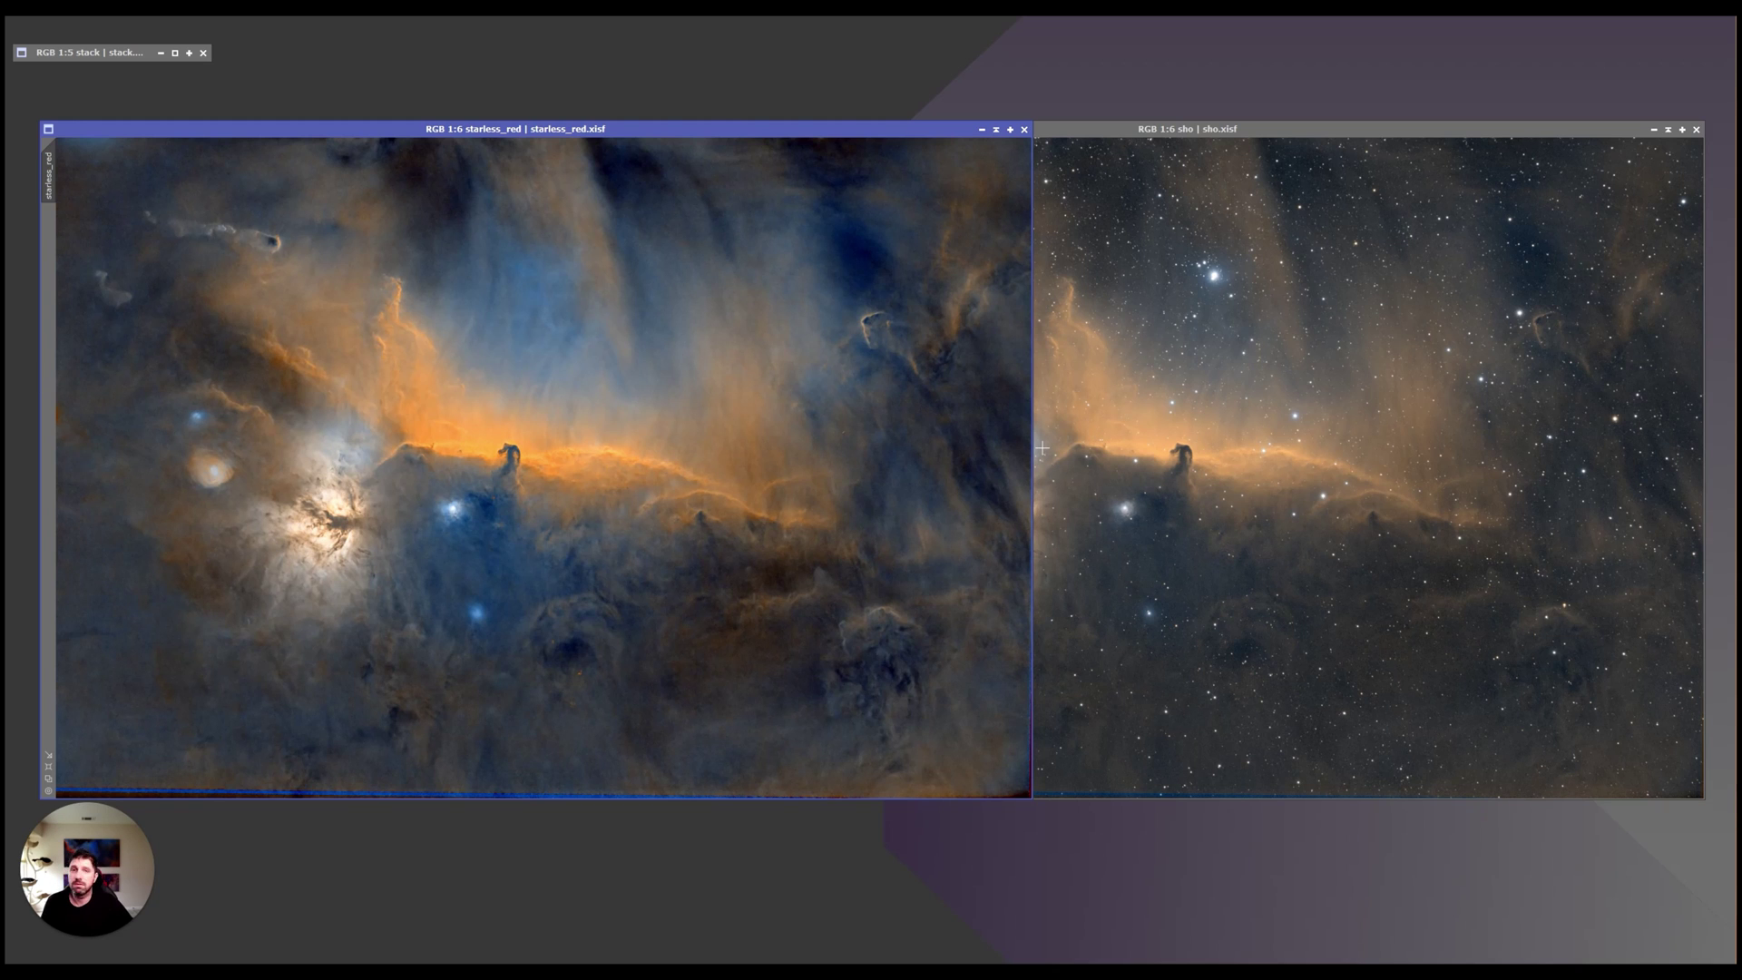
{"action": "left_click", "coordinate": [1215, 428]}
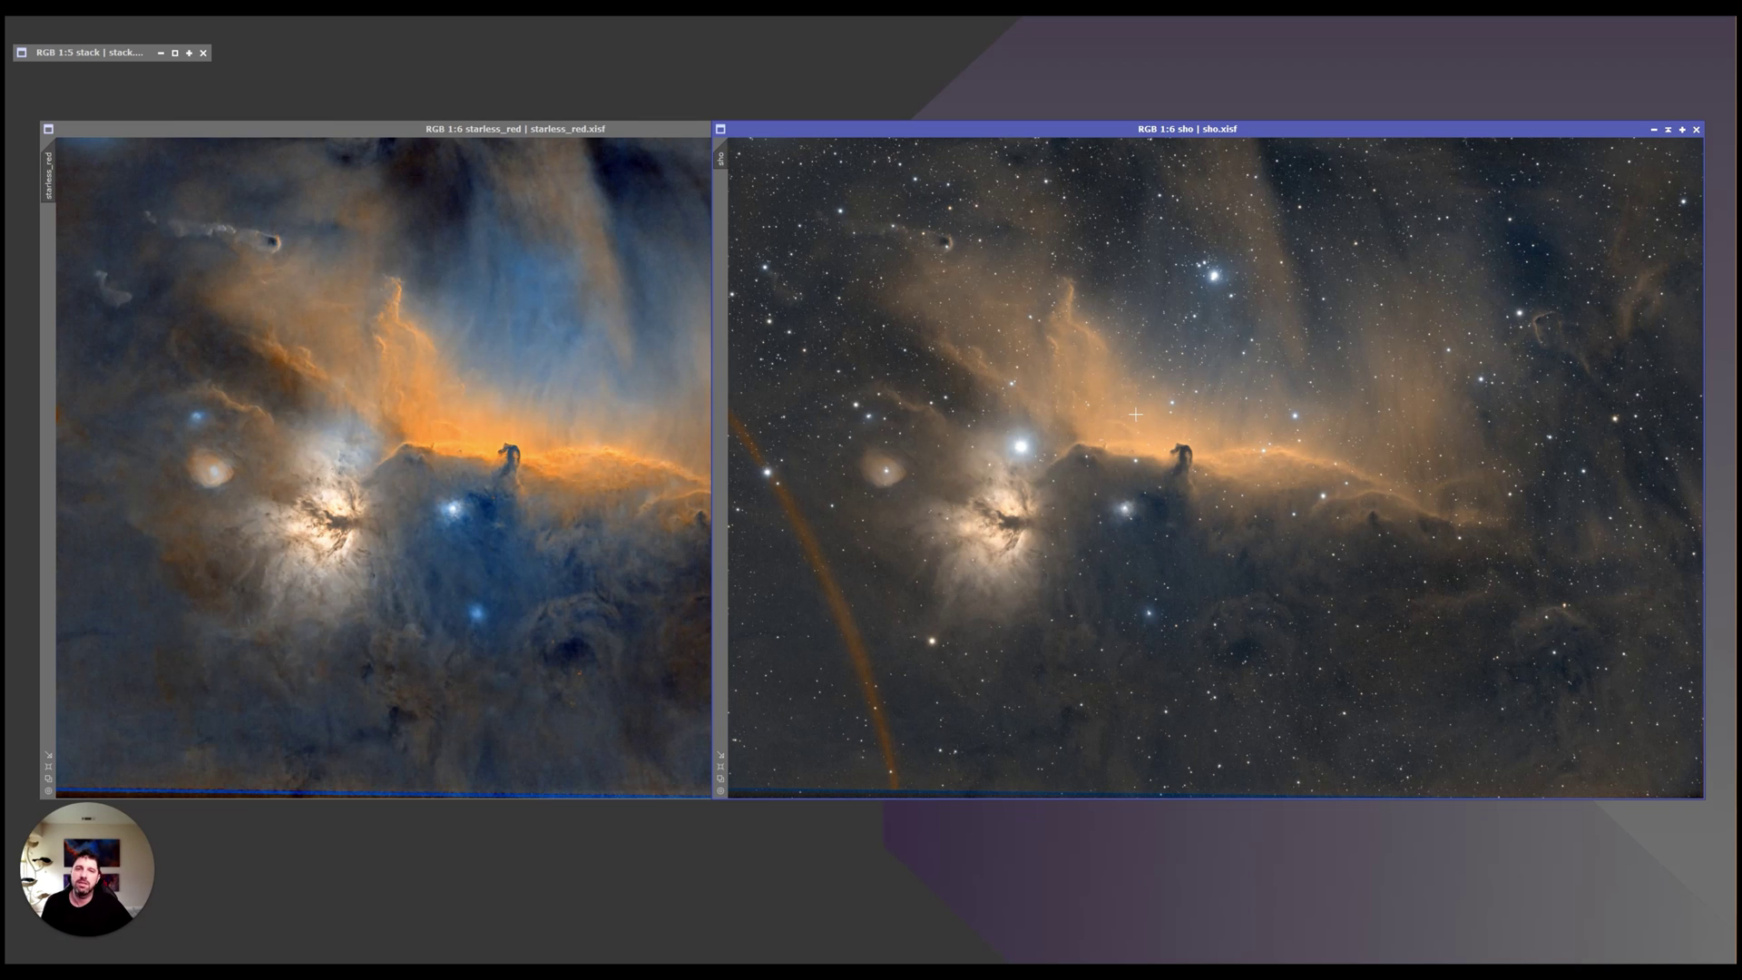
Bring starless_red forward, then switch to the workspace with stars_ and golden_tone
{"action": "left_click", "coordinate": [590, 345]}
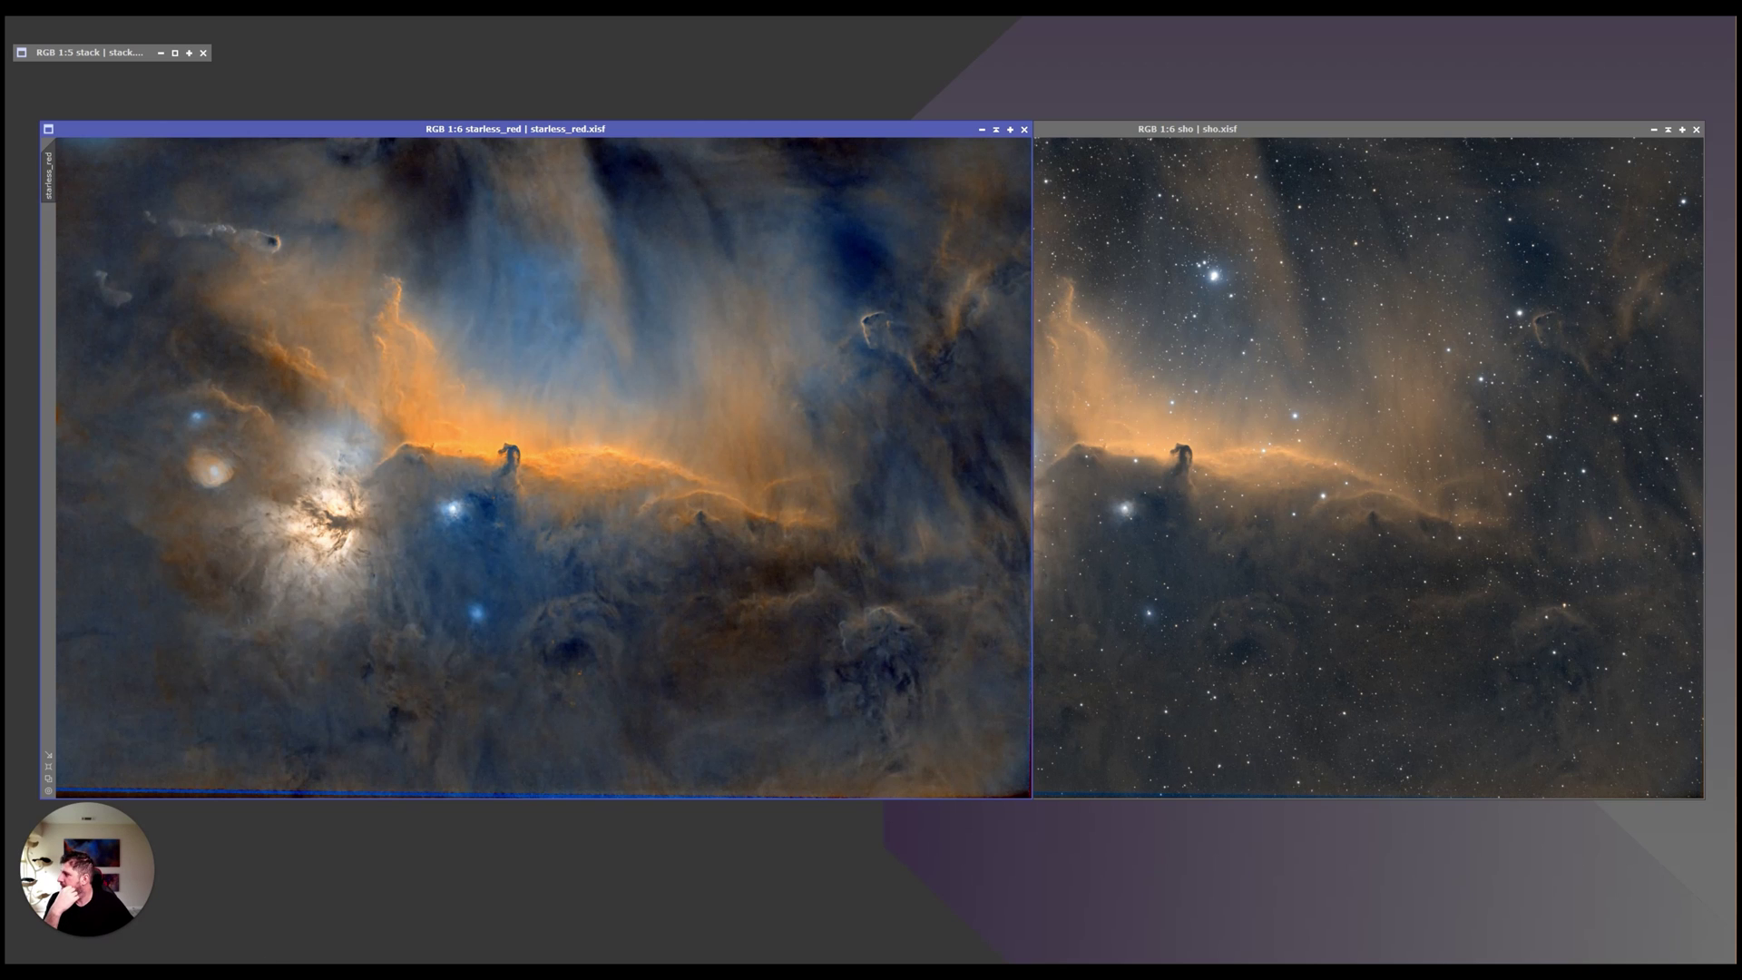
{"action": "left_click", "coordinate": [426, 958]}
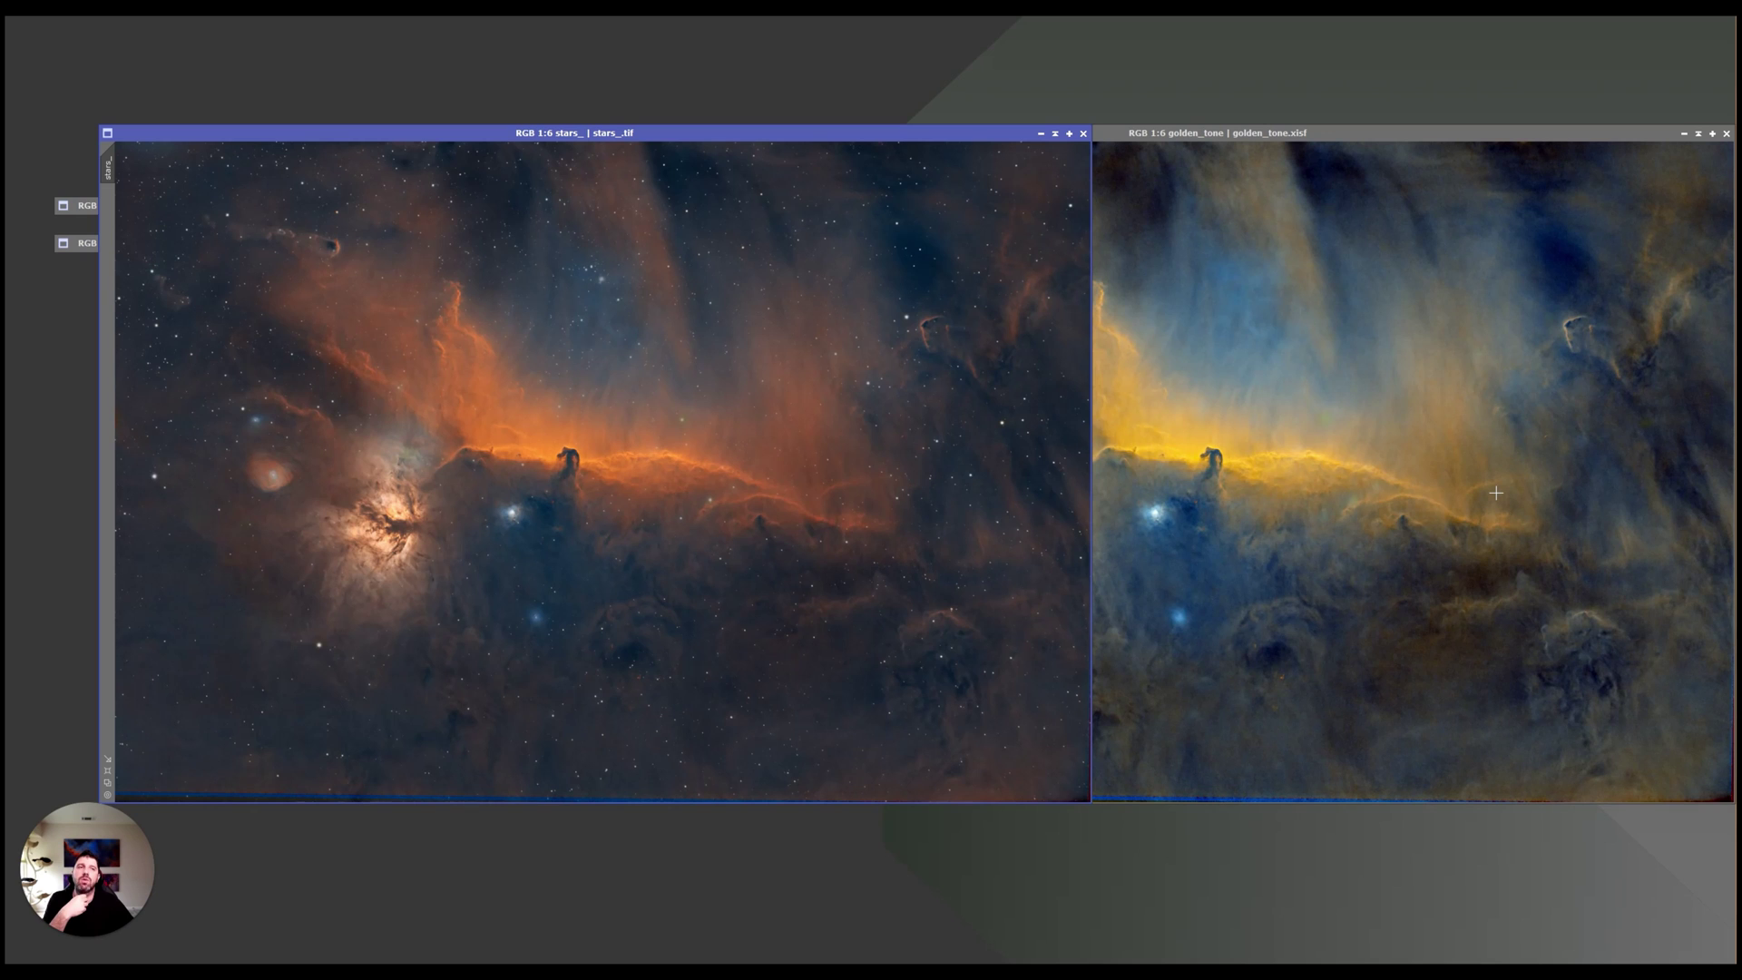
Iconize stars_.tif and restore the starless image next to golden_tone
{"action": "left_click", "coordinate": [1055, 135]}
{"action": "left_click", "coordinate": [1055, 136]}
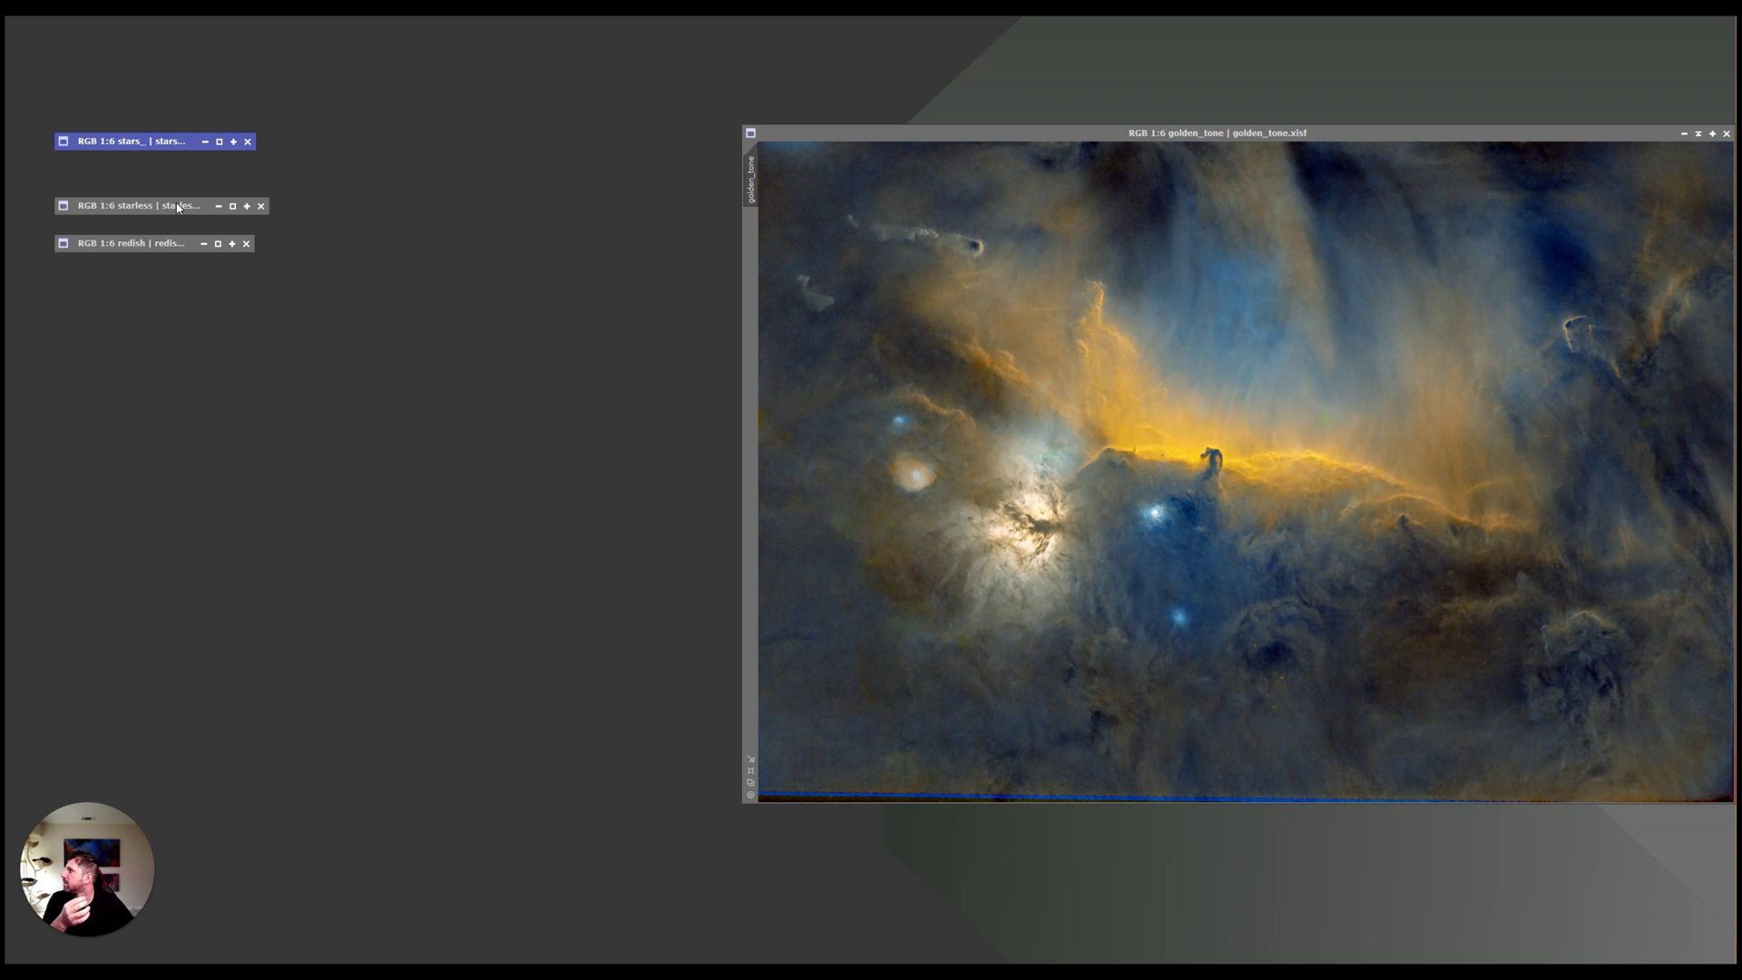
{"action": "left_click", "coordinate": [1104, 220]}
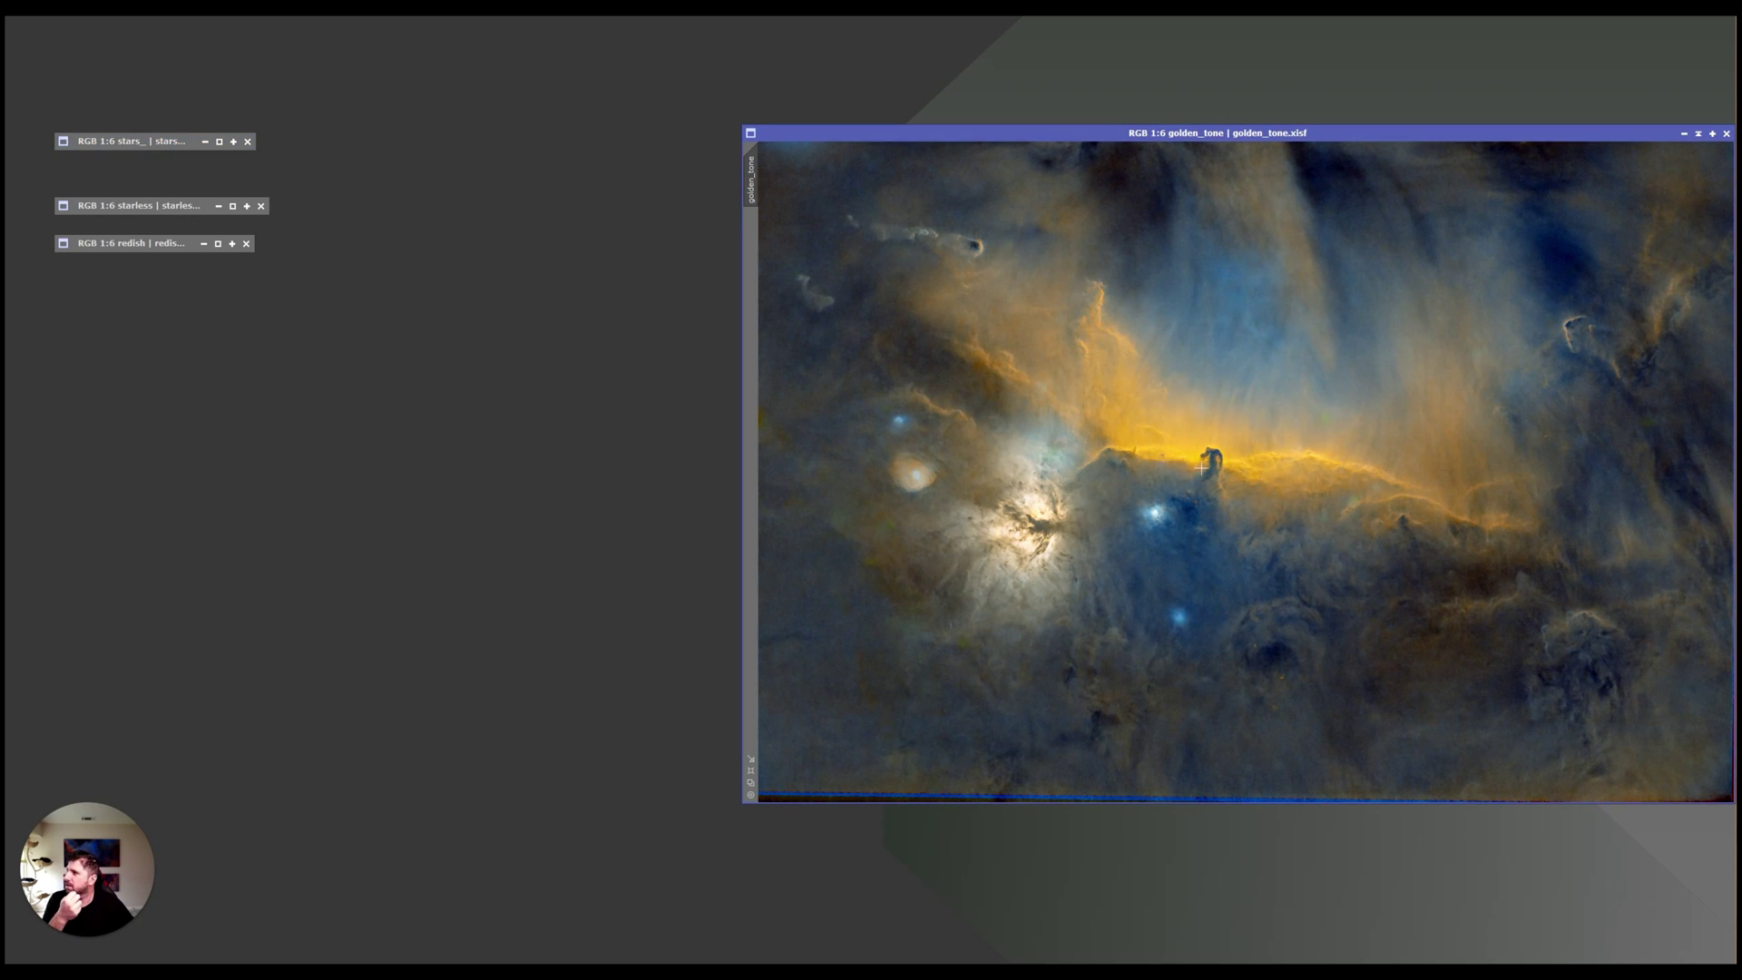
{"action": "double_click", "coordinate": [184, 209]}
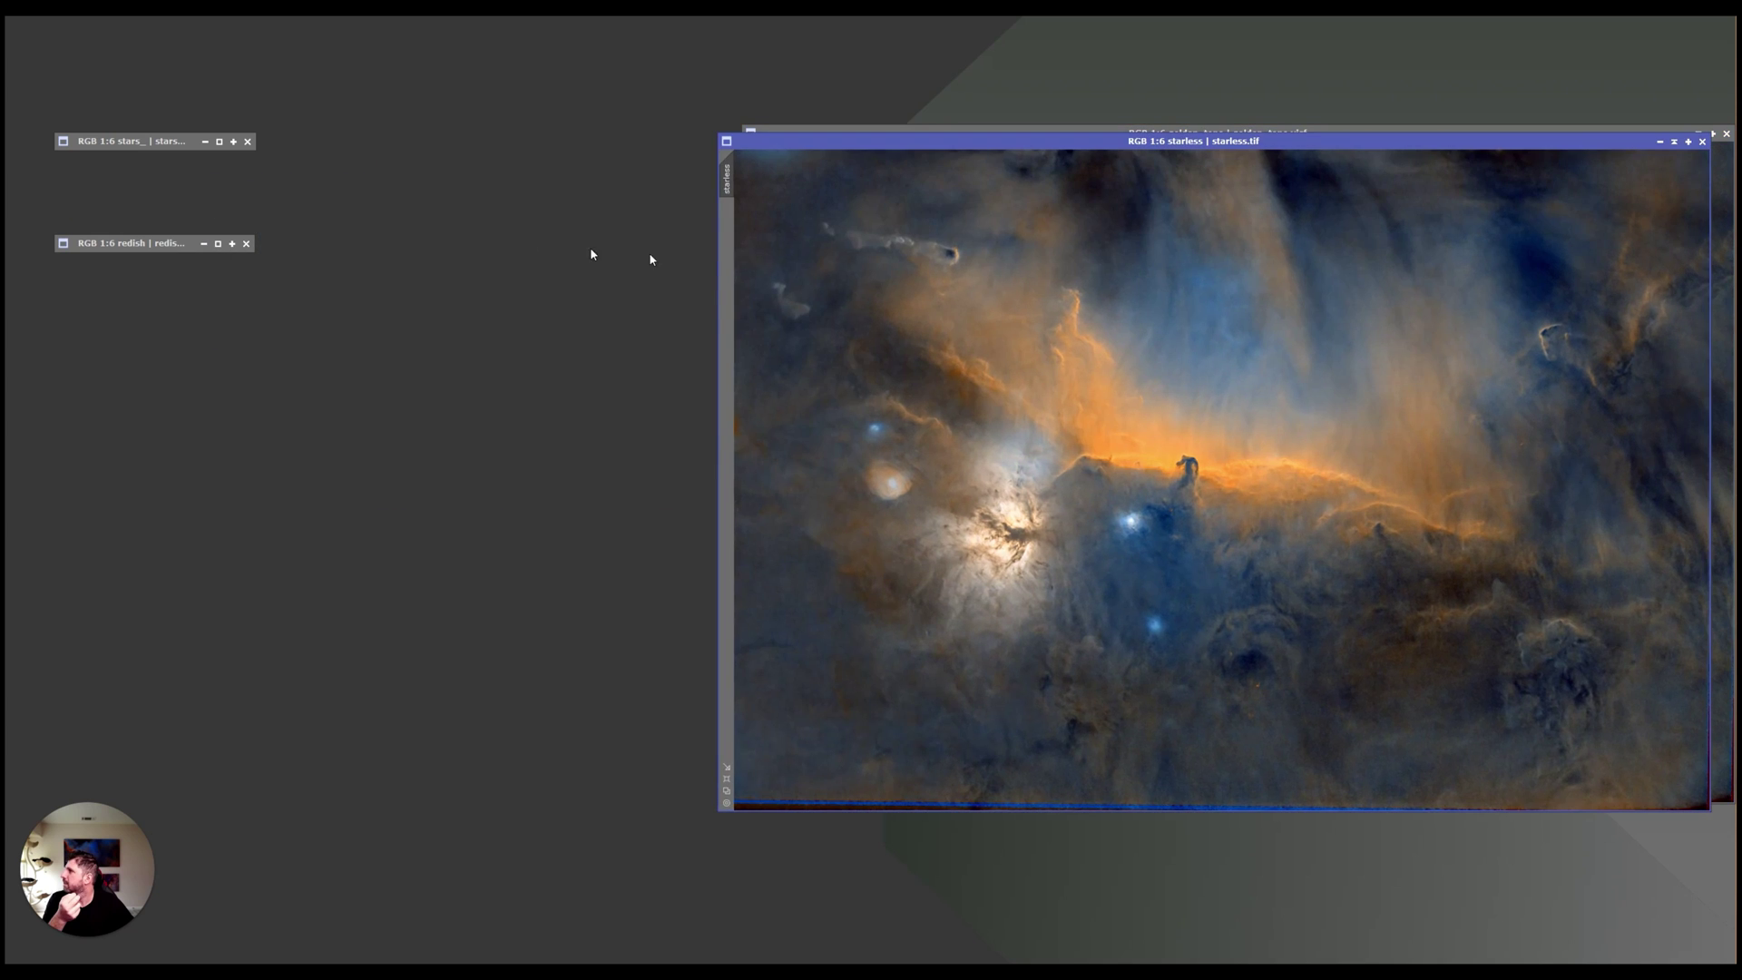
Compare starless with golden_tone, iconize golden_tone, and move starless to the right
{"action": "left_click_drag", "start_coordinate": [1029, 145], "coordinate": [353, 137]}
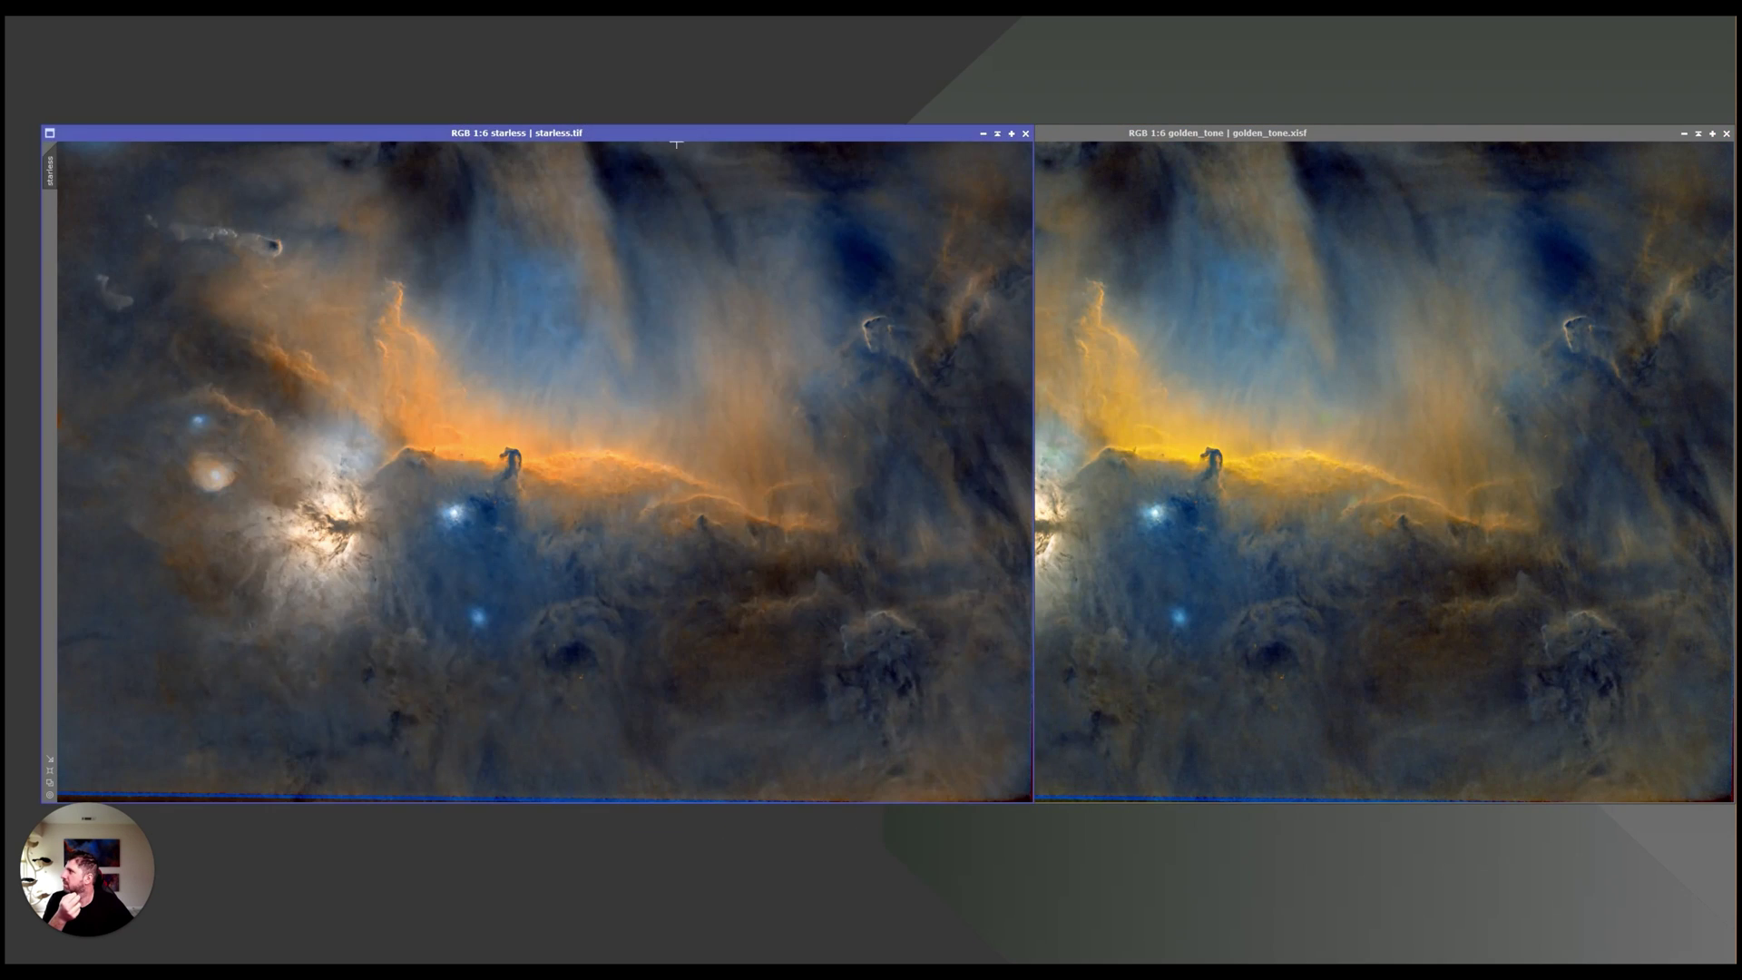
{"action": "left_click", "coordinate": [1191, 237]}
{"action": "left_click", "coordinate": [480, 465]}
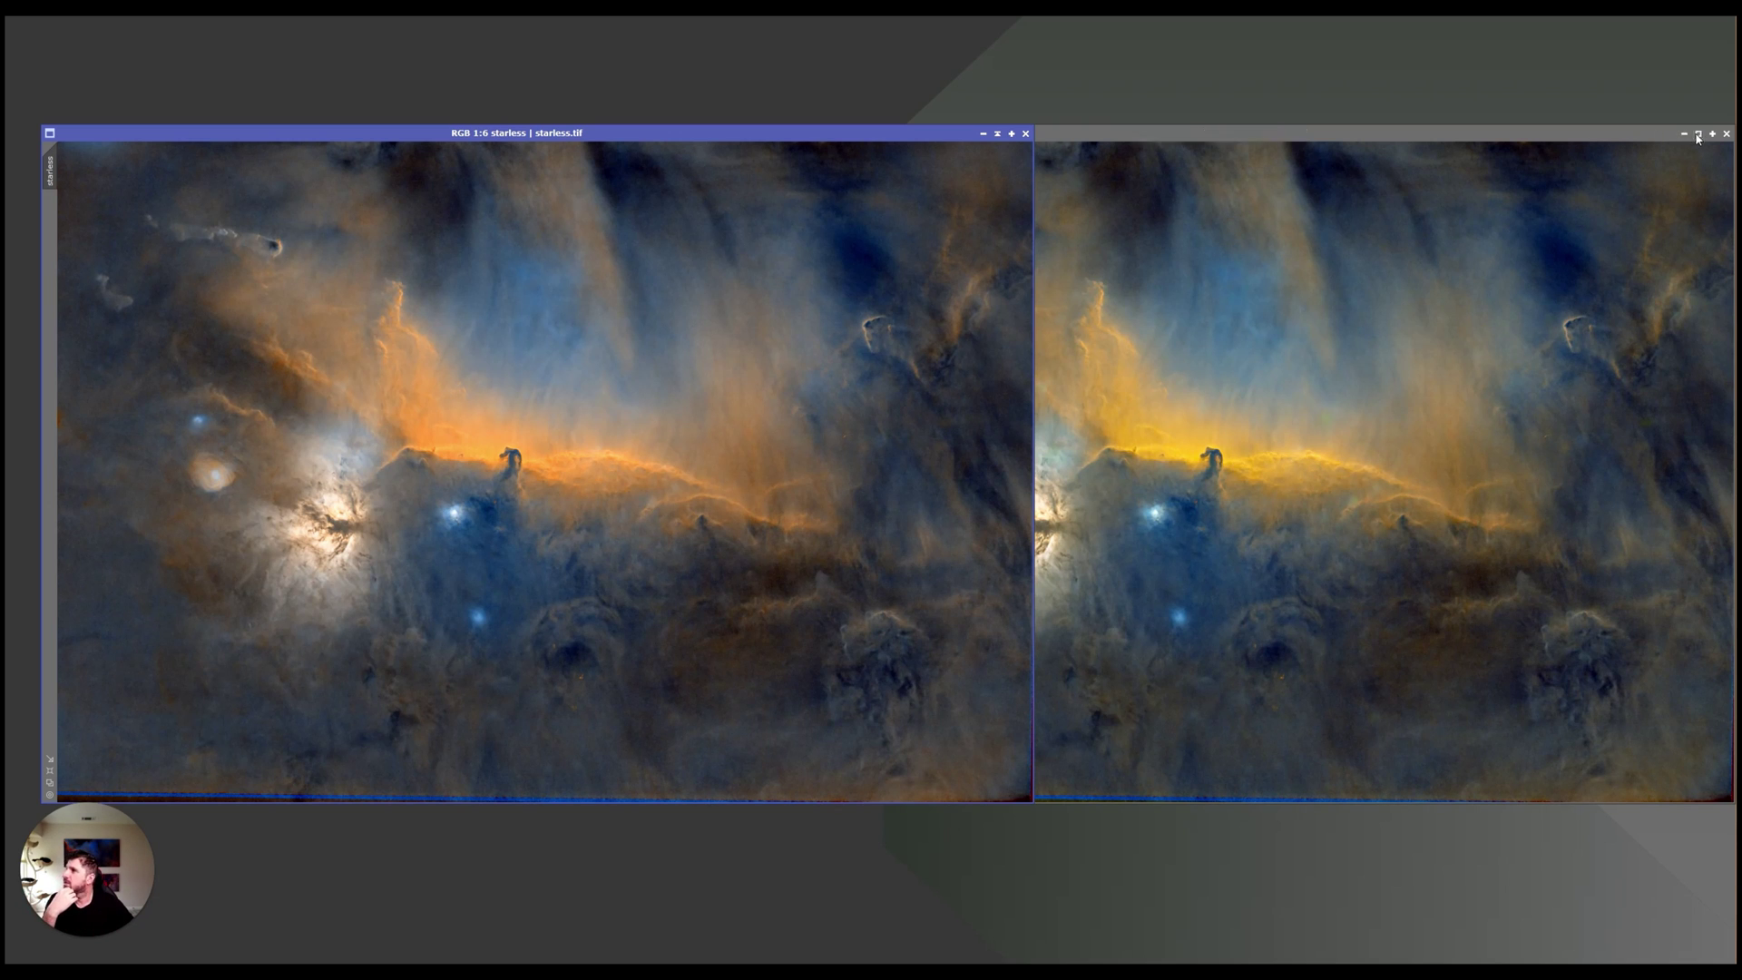
{"action": "left_click", "coordinate": [1727, 133]}
{"action": "left_click_drag", "start_coordinate": [941, 136], "coordinate": [1633, 145]}
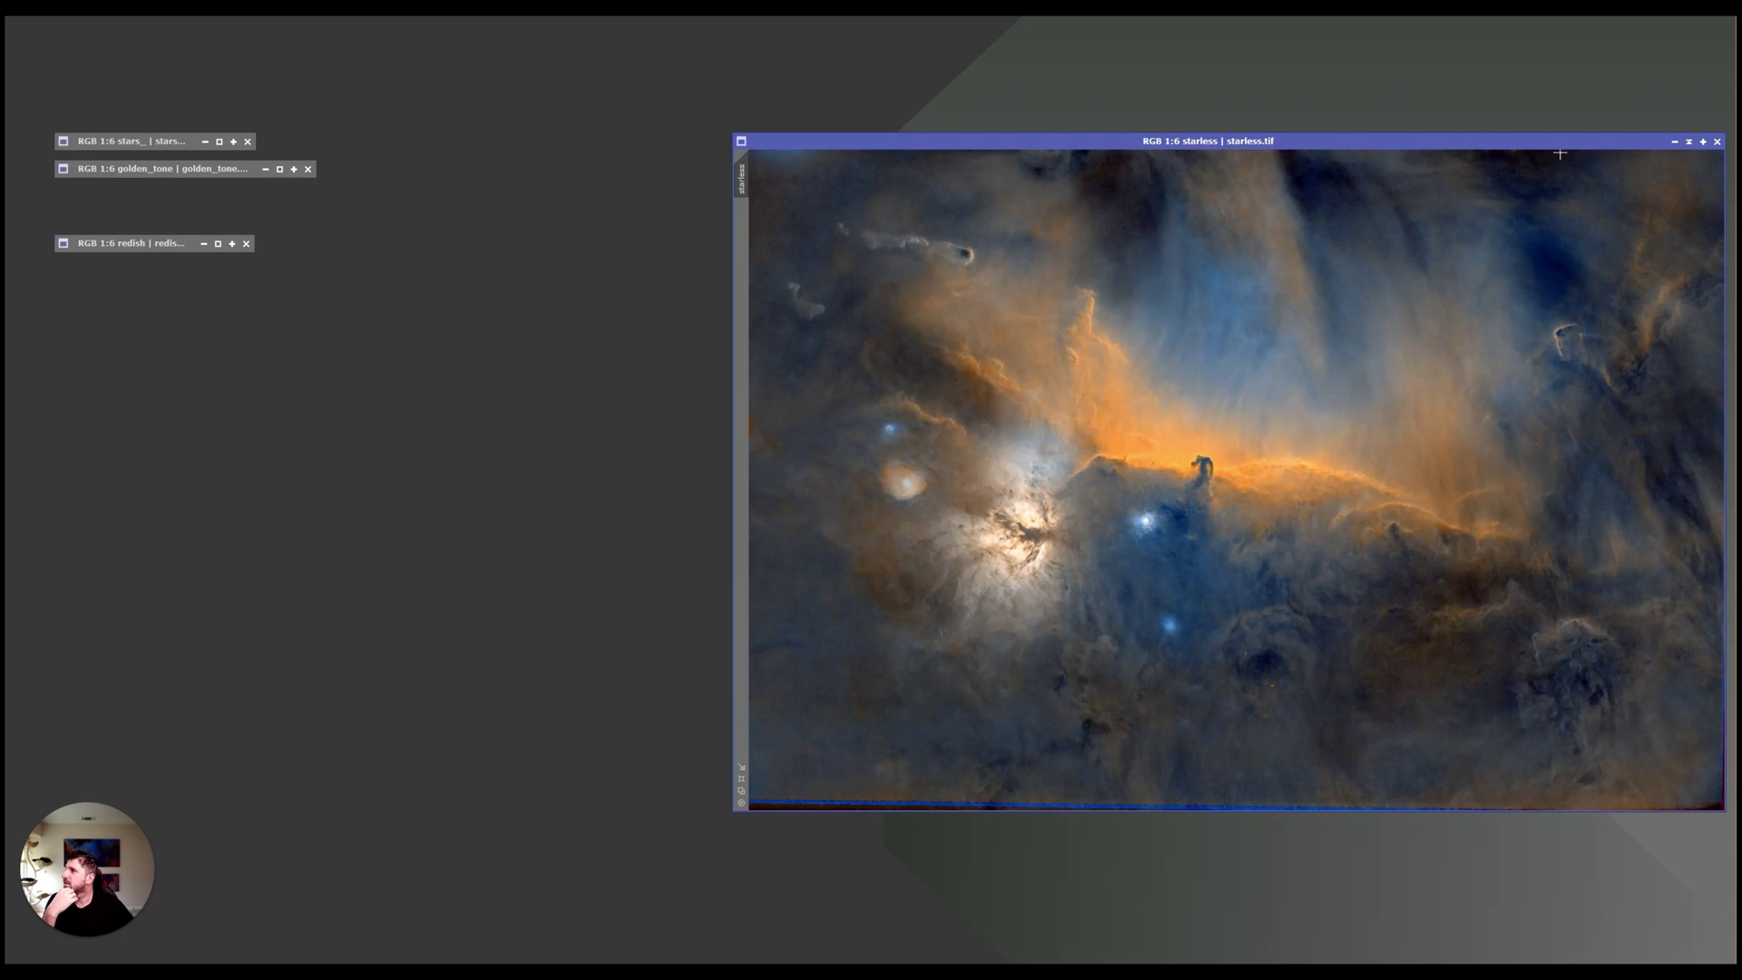
Restore the redish.tif icon, compare it with starless, and move redish right
{"action": "double_click", "coordinate": [166, 245]}
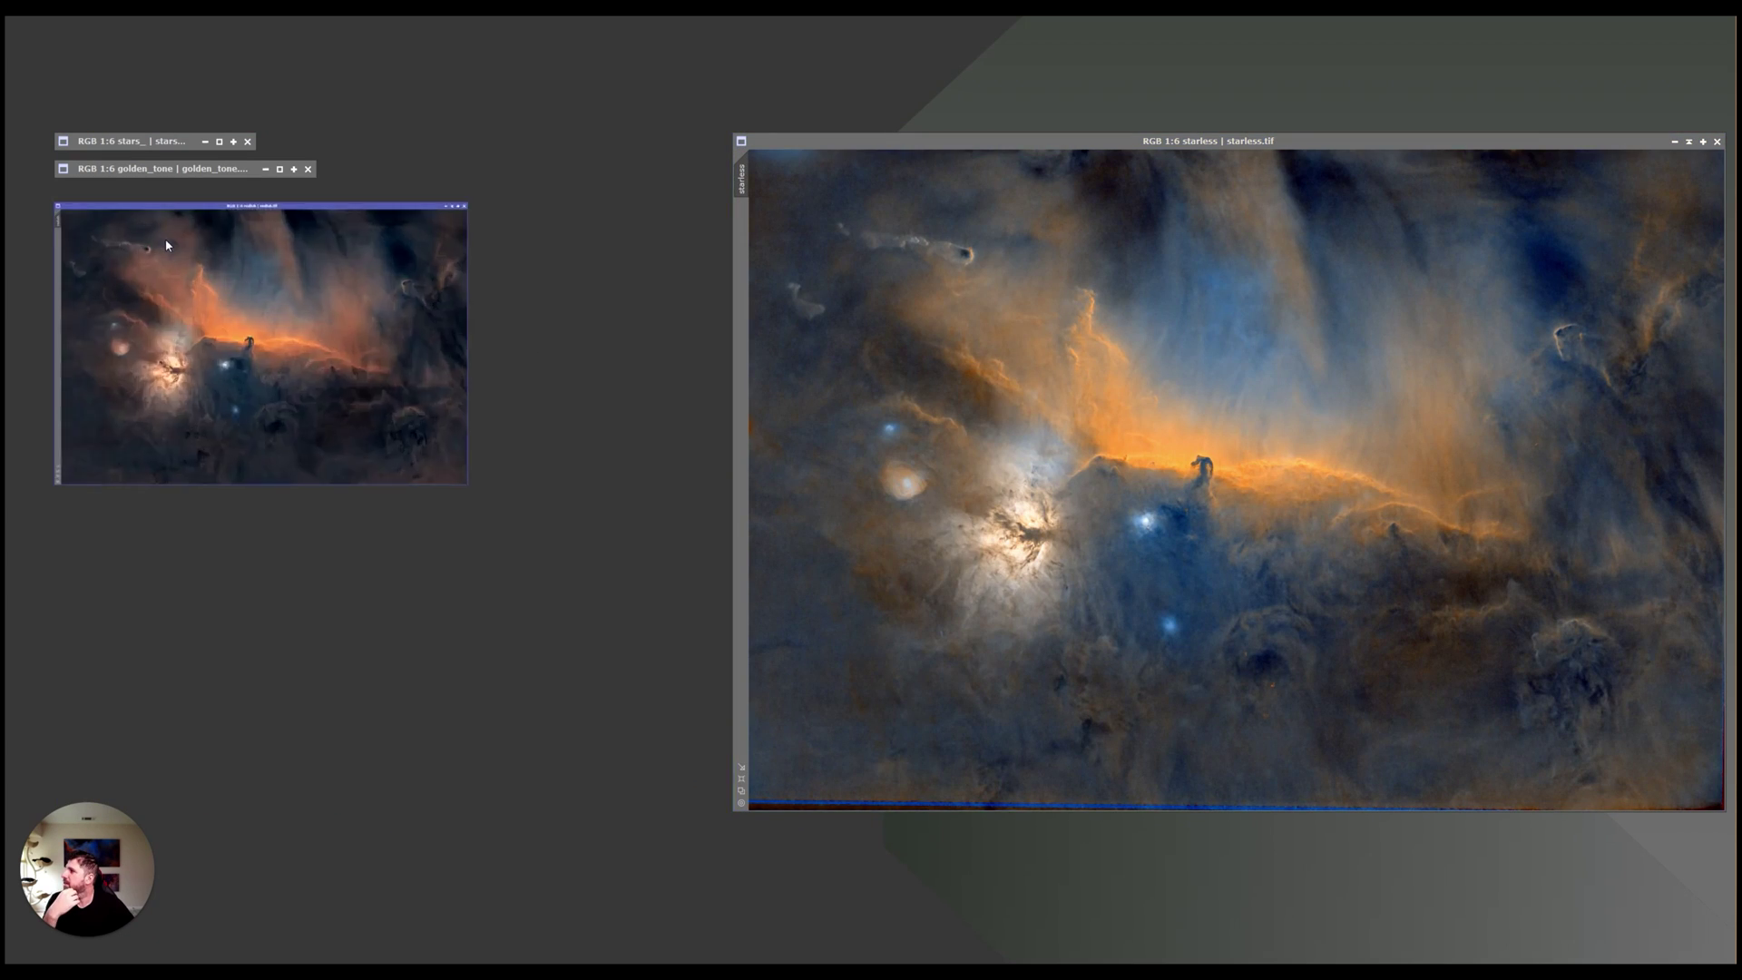
{"action": "left_click", "coordinate": [802, 156]}
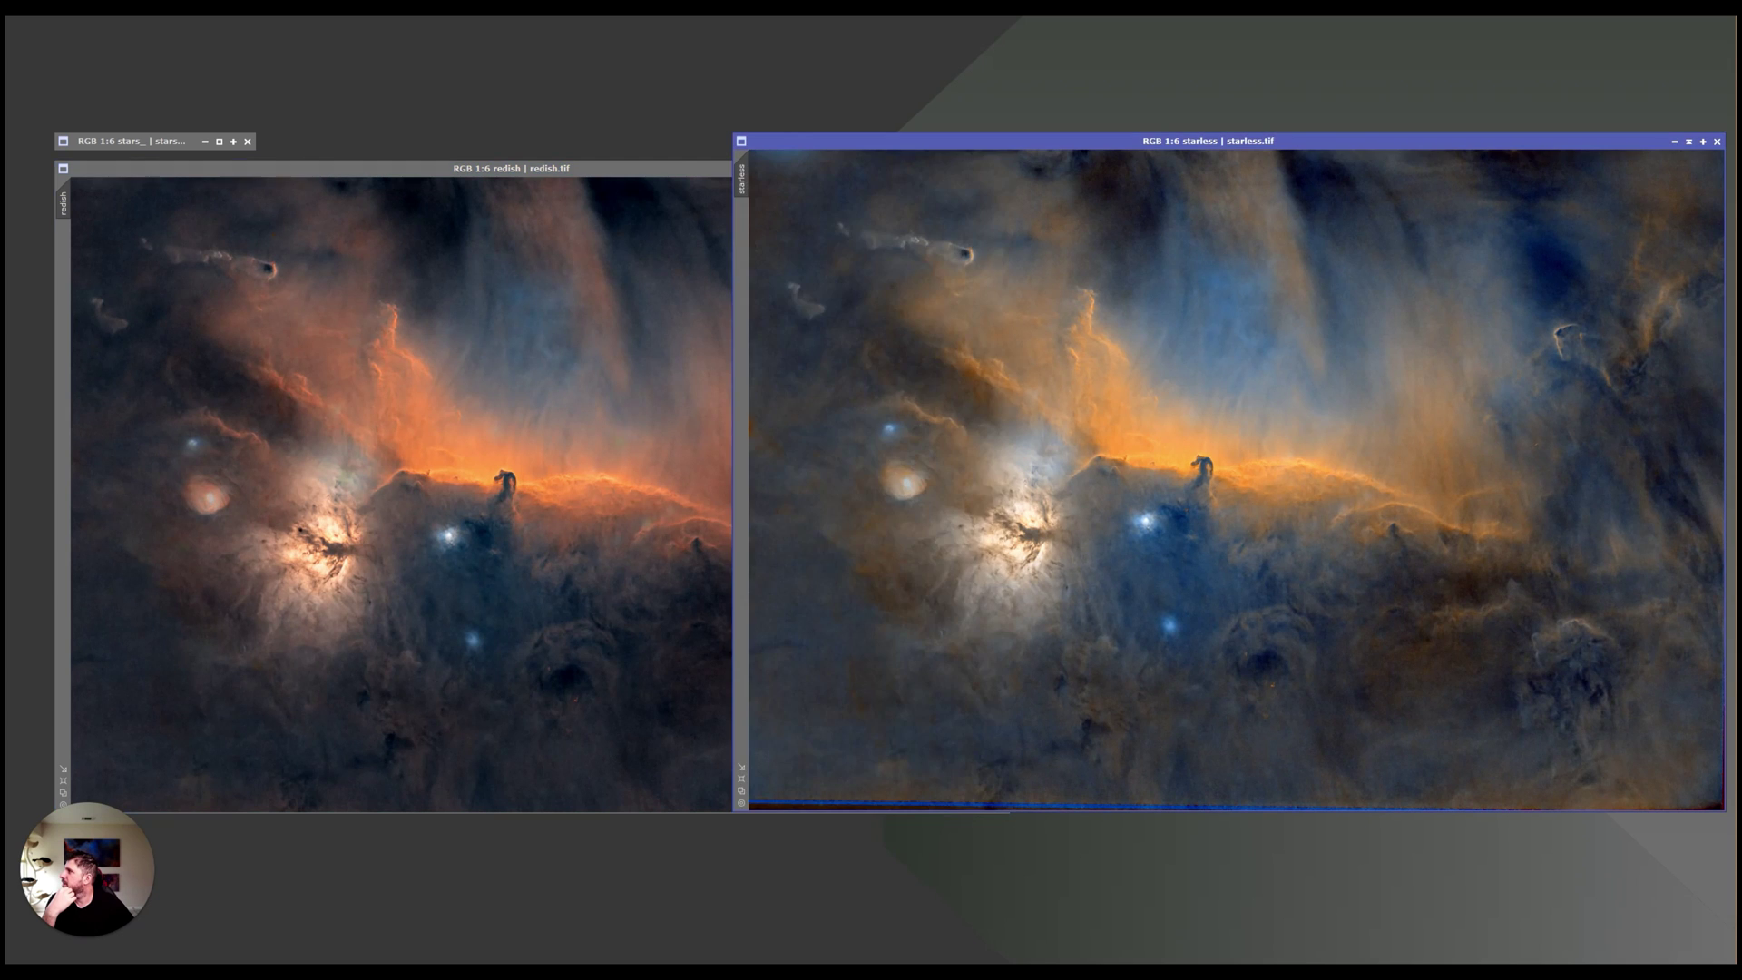
{"action": "left_click", "coordinate": [731, 173]}
{"action": "left_click_drag", "start_coordinate": [731, 150], "coordinate": [732, 123]}
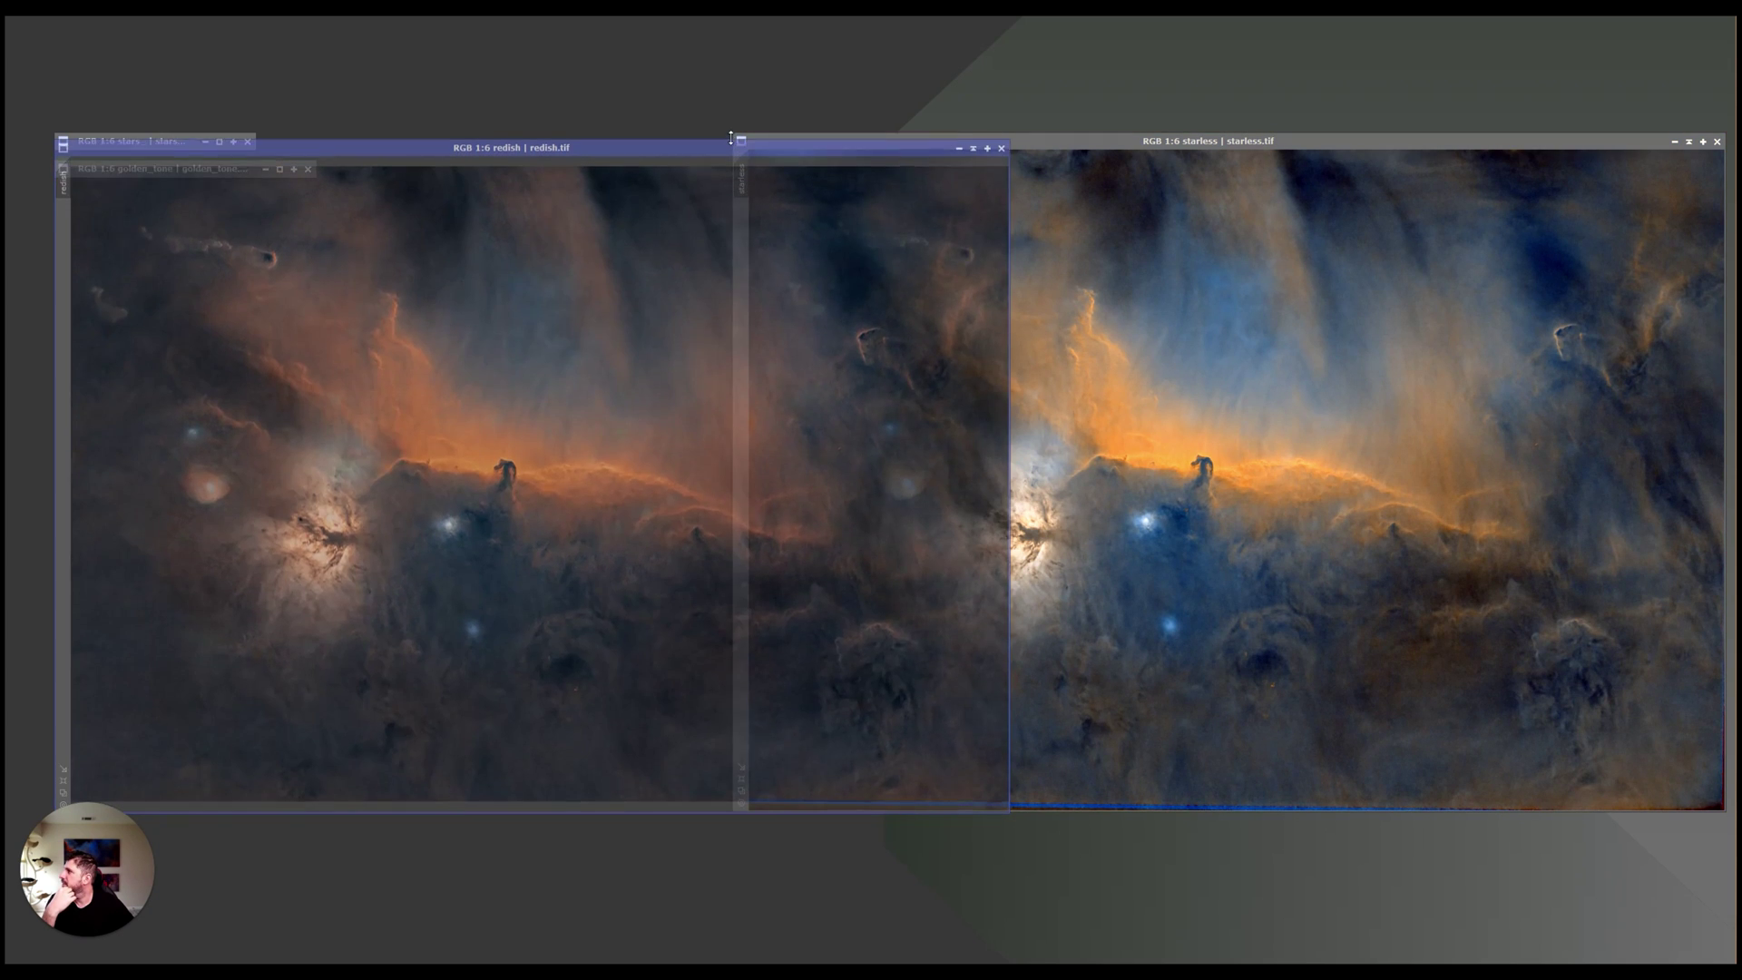
{"action": "left_click", "coordinate": [1043, 141]}
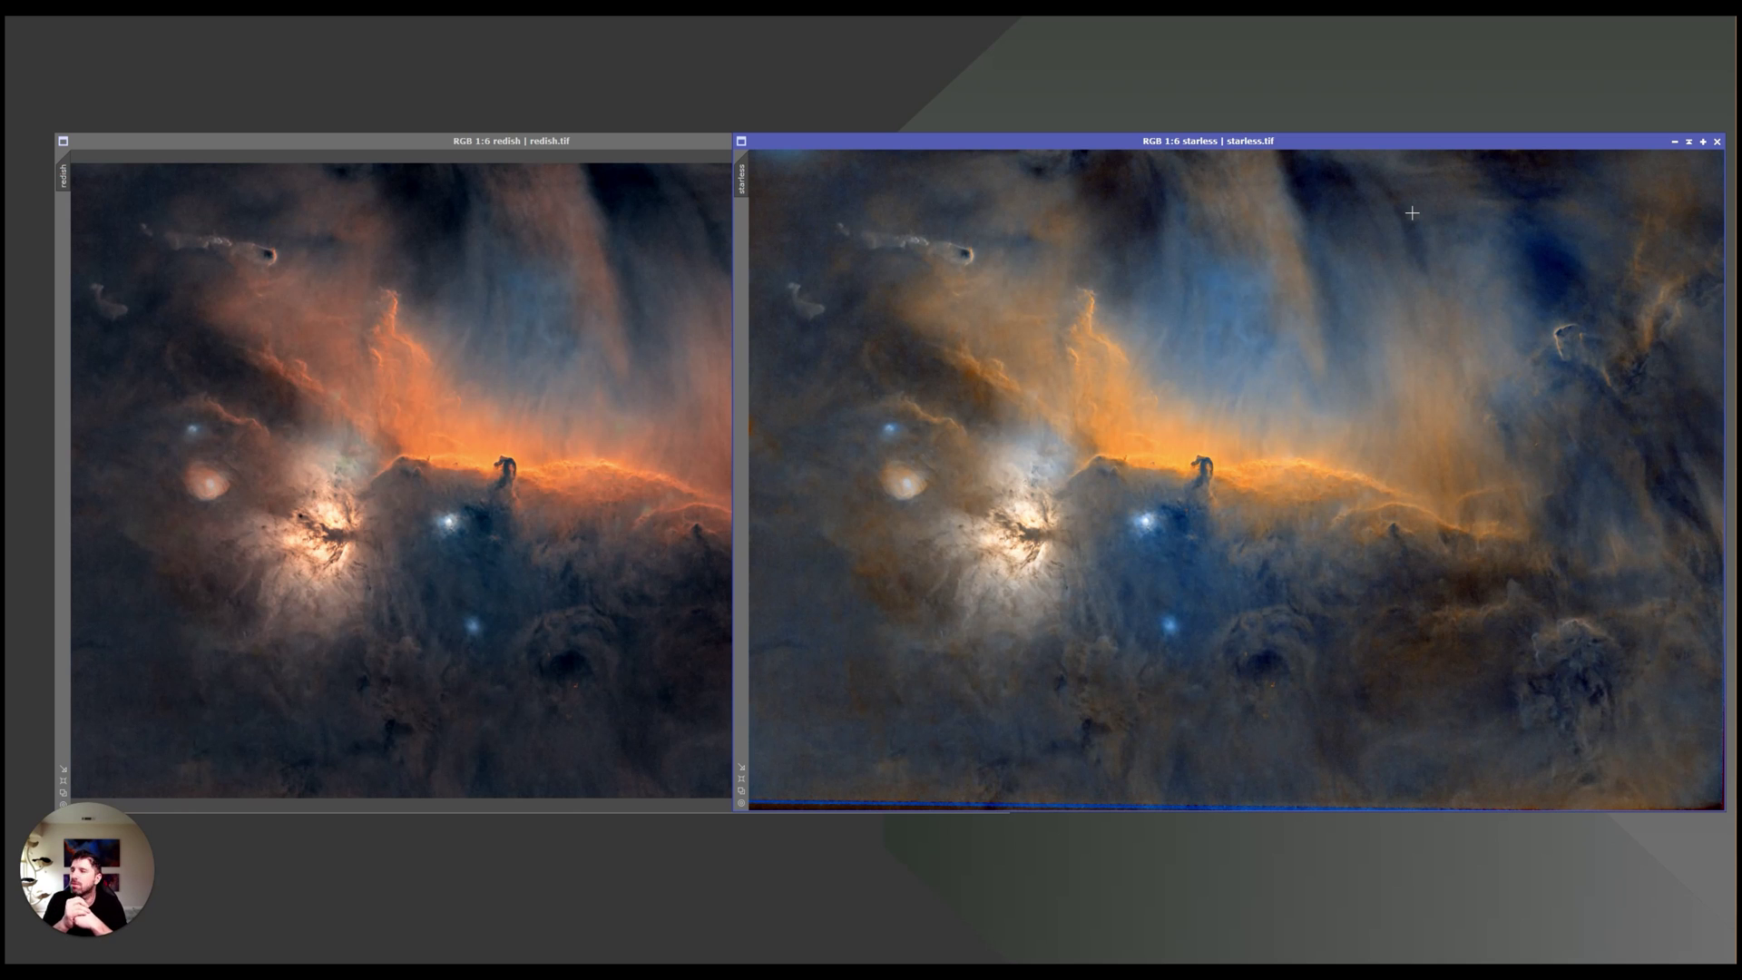
{"action": "left_click", "coordinate": [590, 541]}
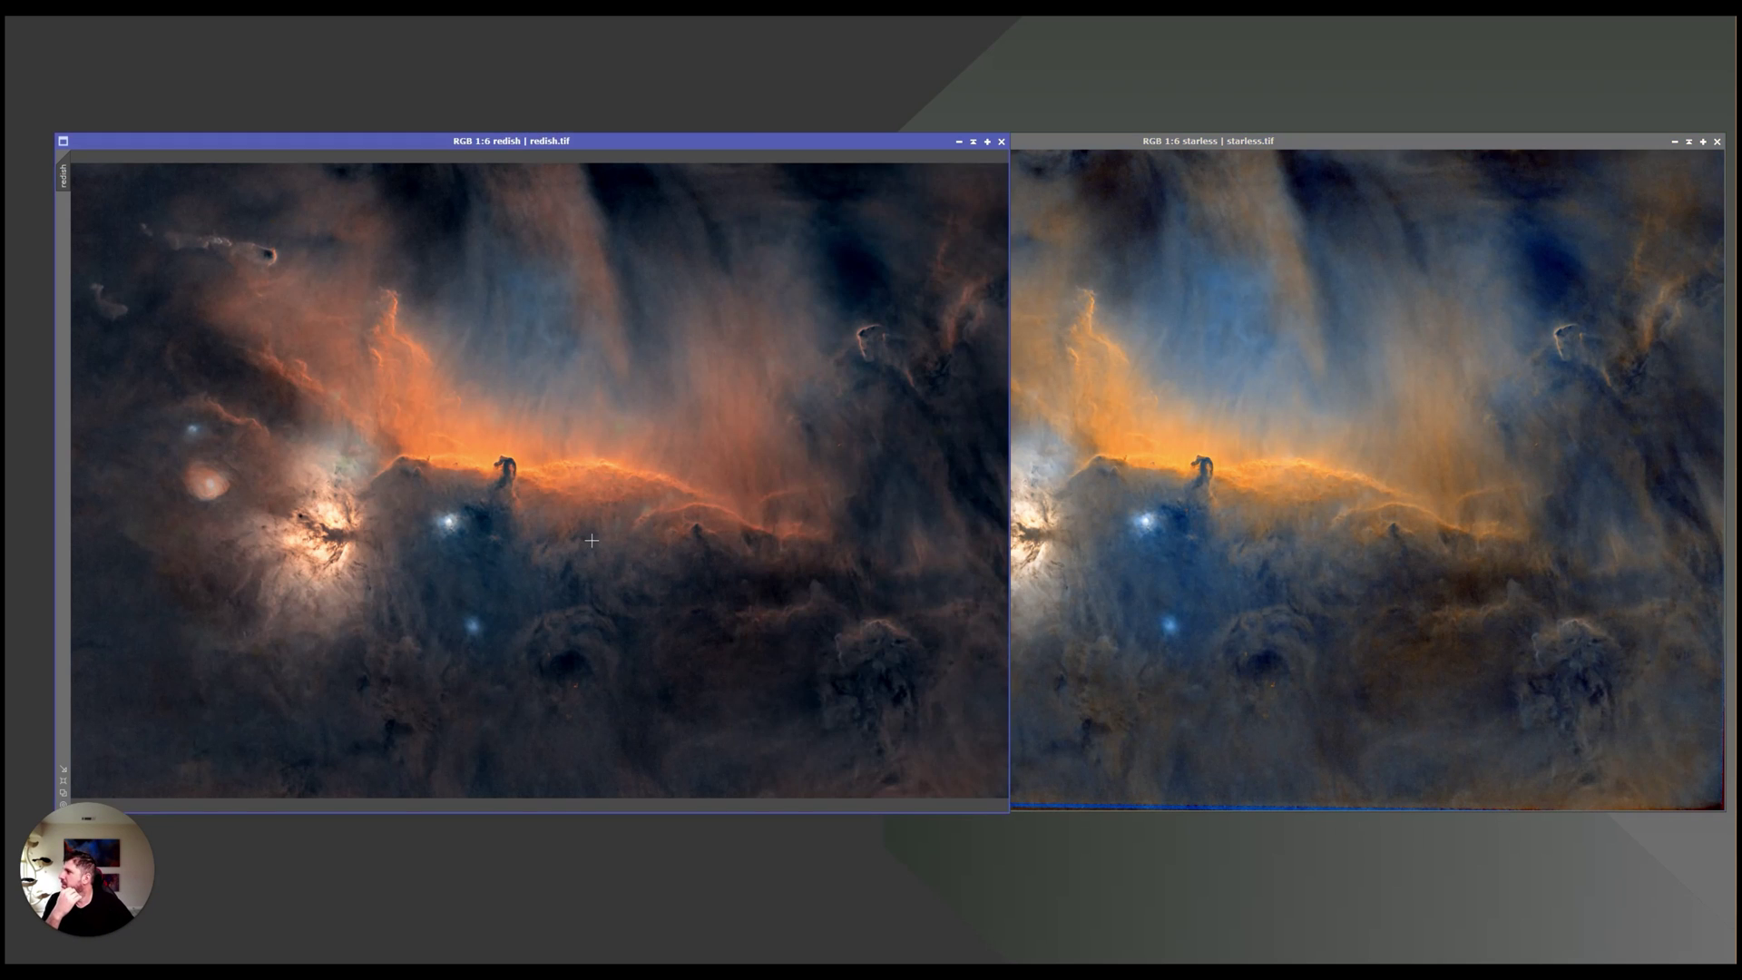
{"action": "left_click_drag", "start_coordinate": [790, 142], "coordinate": [1152, 146]}
{"action": "double_click", "coordinate": [1153, 145]}
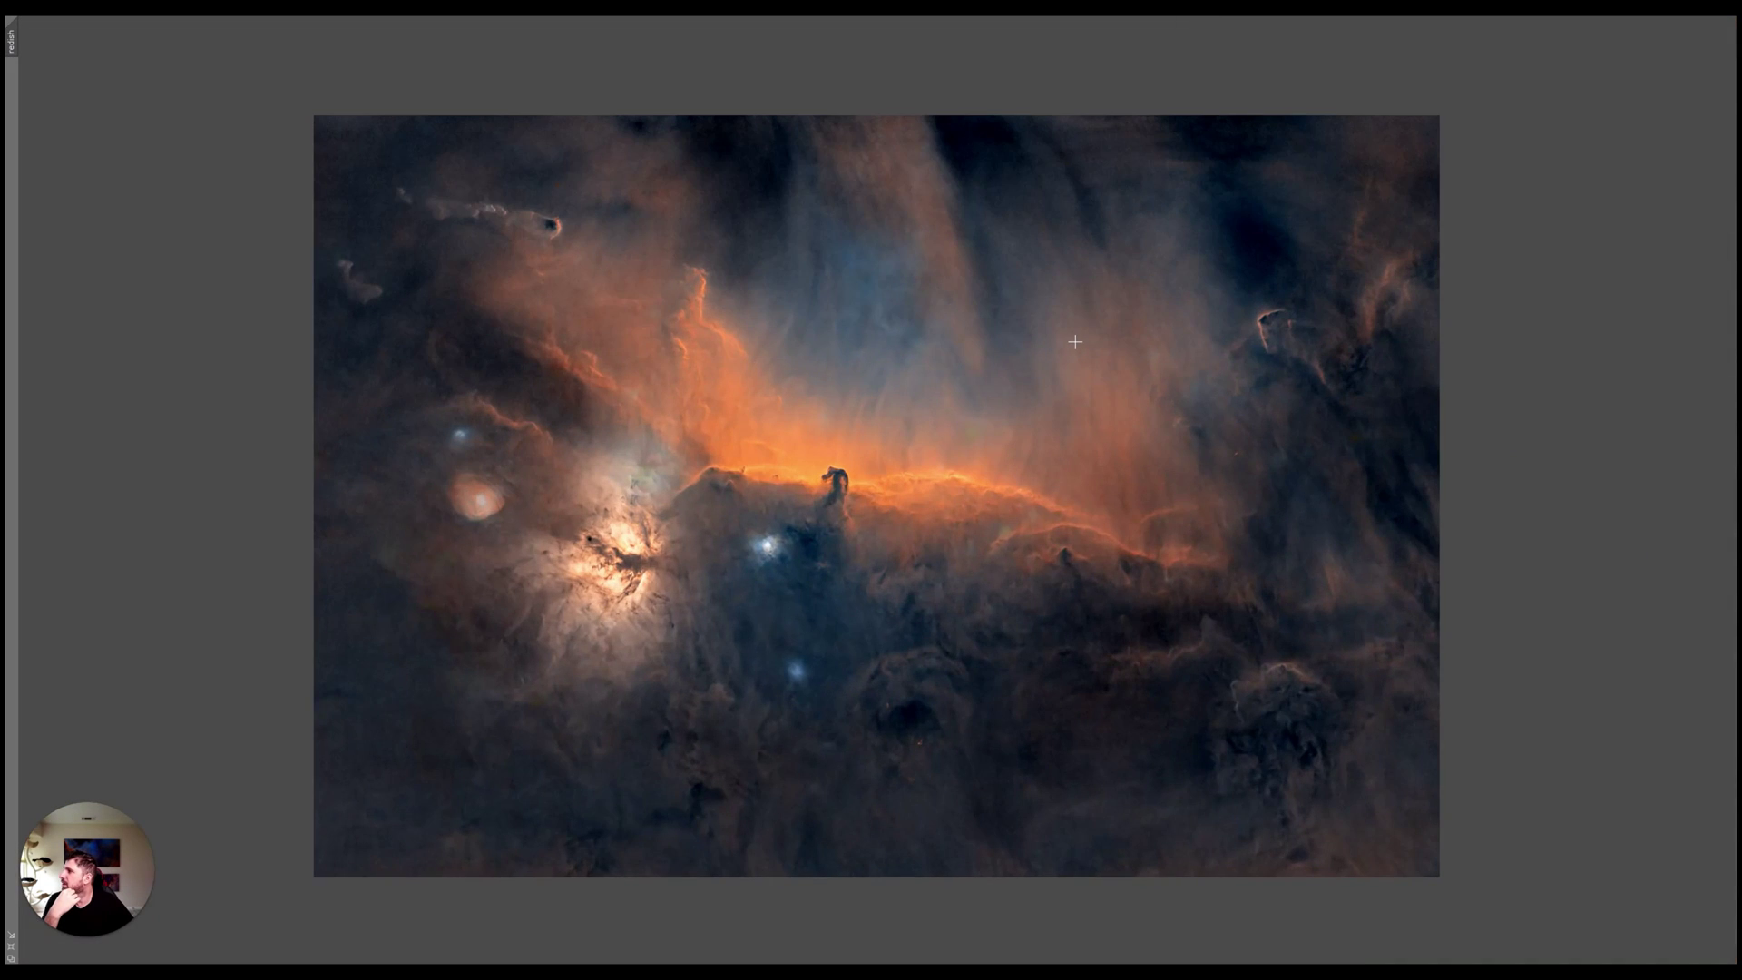